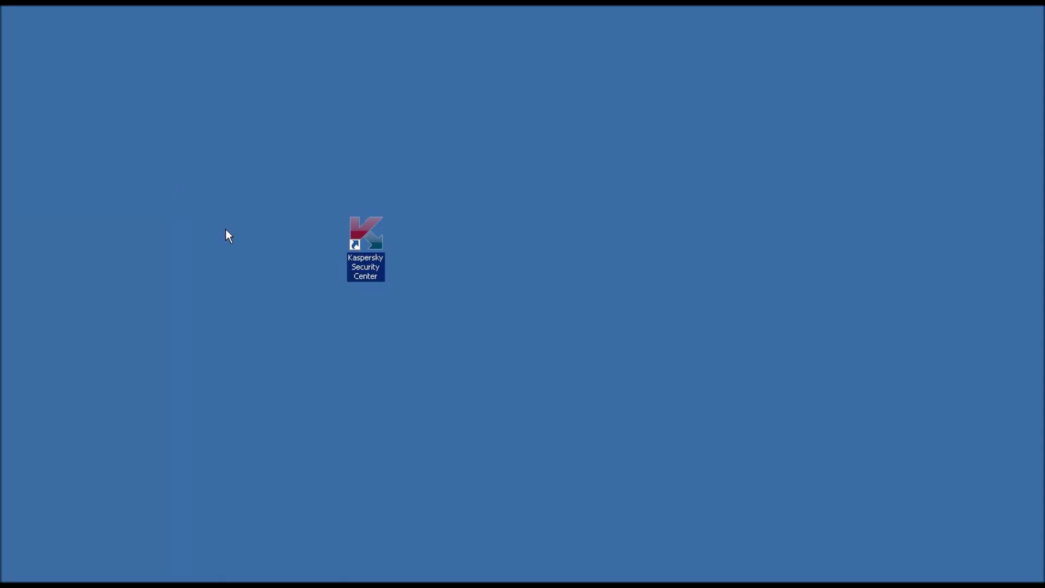
- Launch Kaspersky Security Center from its desktop shortcut
double_click(365, 234)
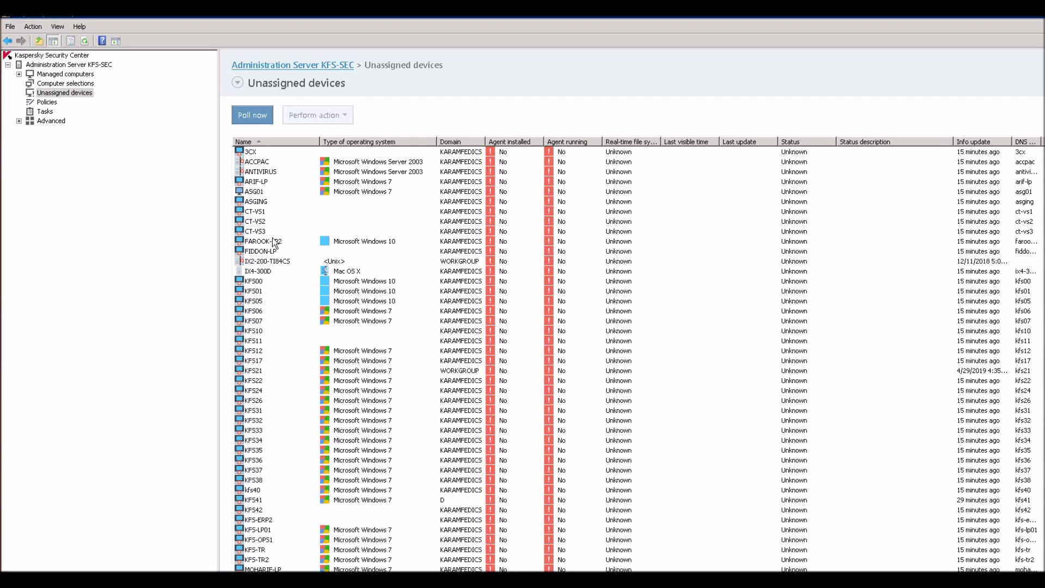
- Select ASG01 in Unassigned devices to show its details and actions panel
left_click(273, 194)
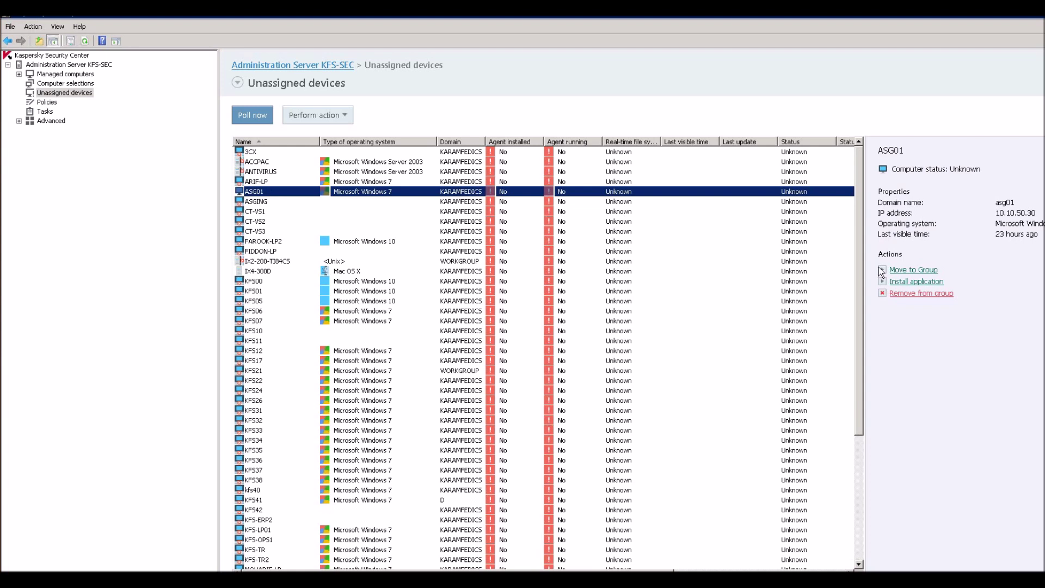
- Install an application on ASG01, choosing the Kaspersky Endpoint Security 10 for Windows (10.2.5.3201) package
left_click(935, 283)
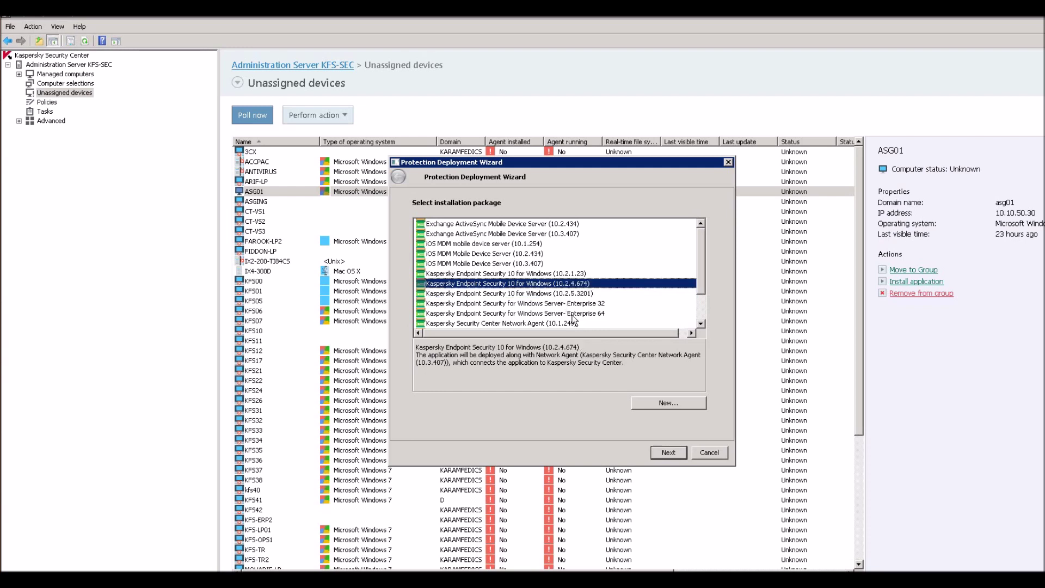
left_click(572, 314)
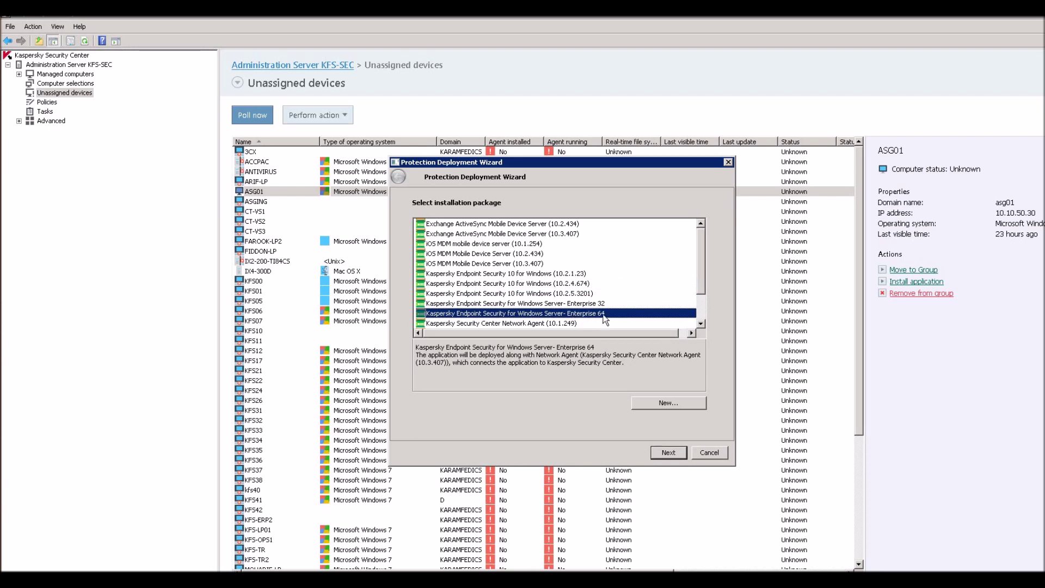
left_click(586, 306)
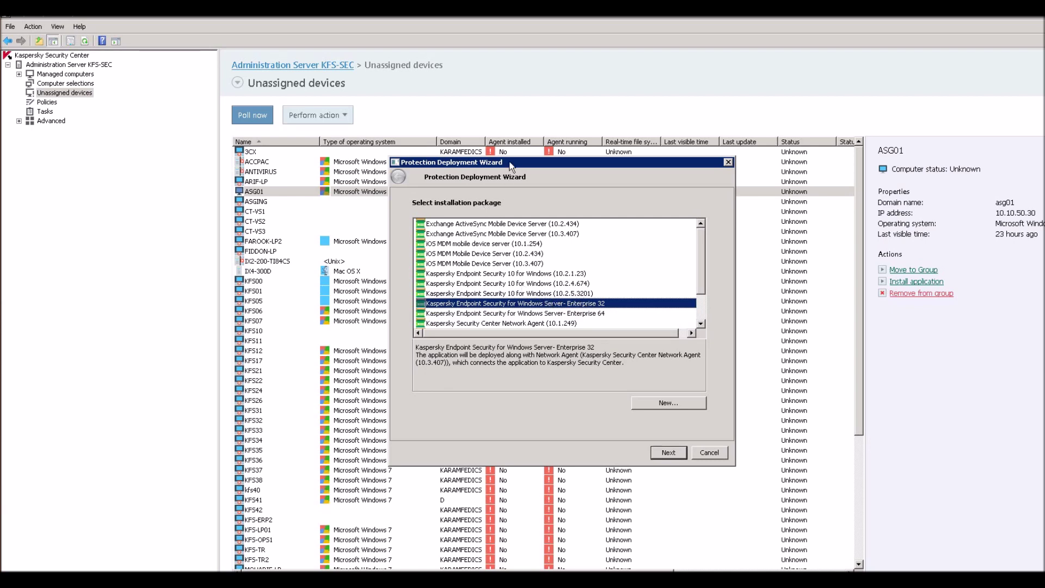
left_click_drag(509, 162, 449, 226)
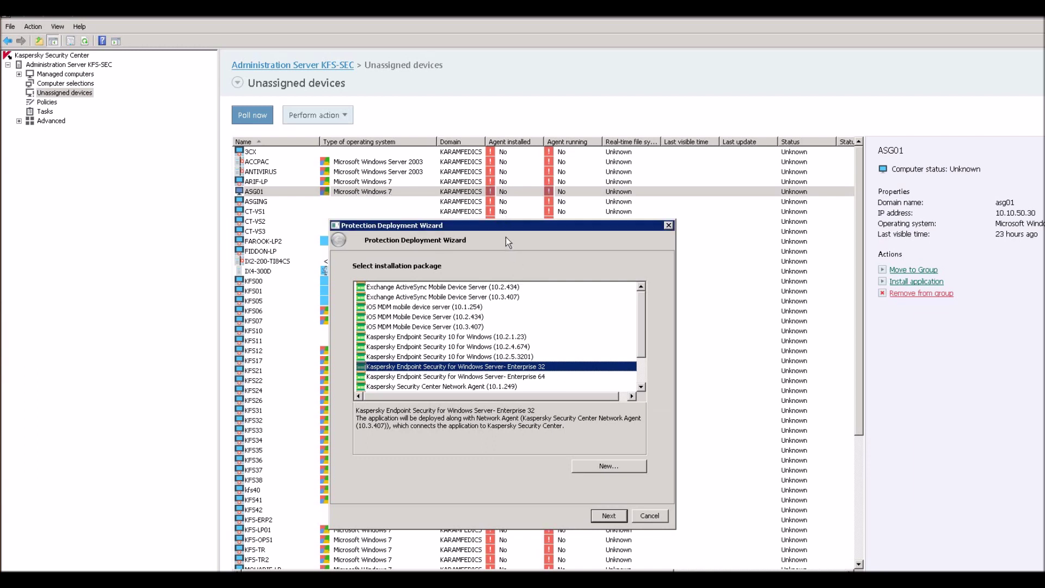
left_click_drag(504, 228, 503, 175)
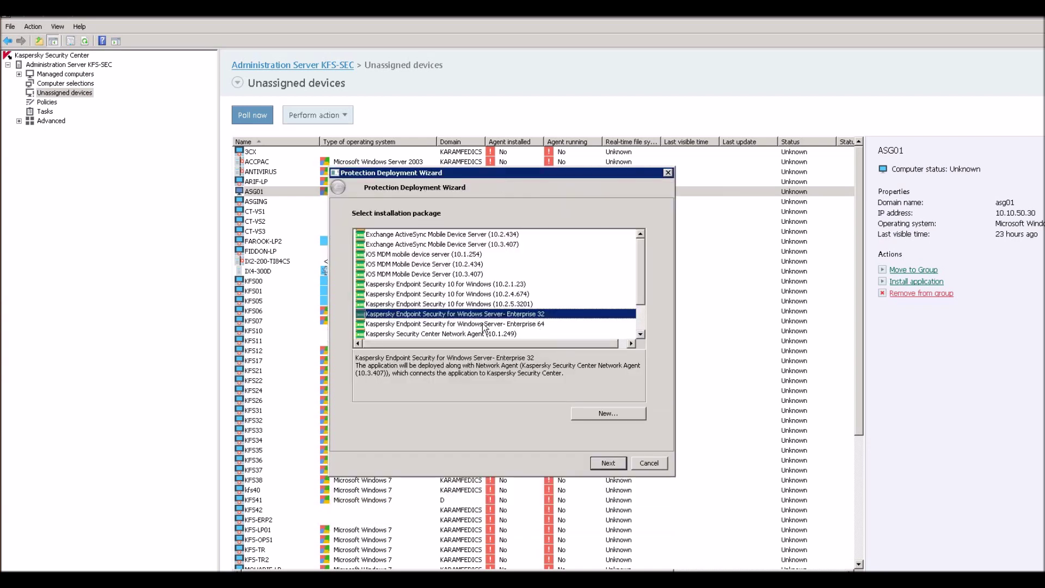
left_click(506, 304)
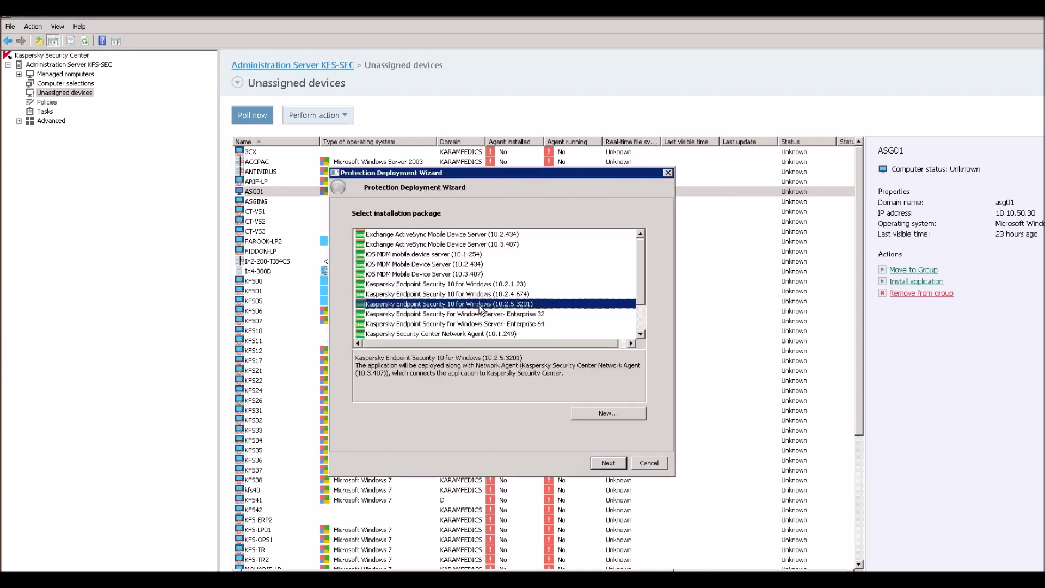
left_click(613, 462)
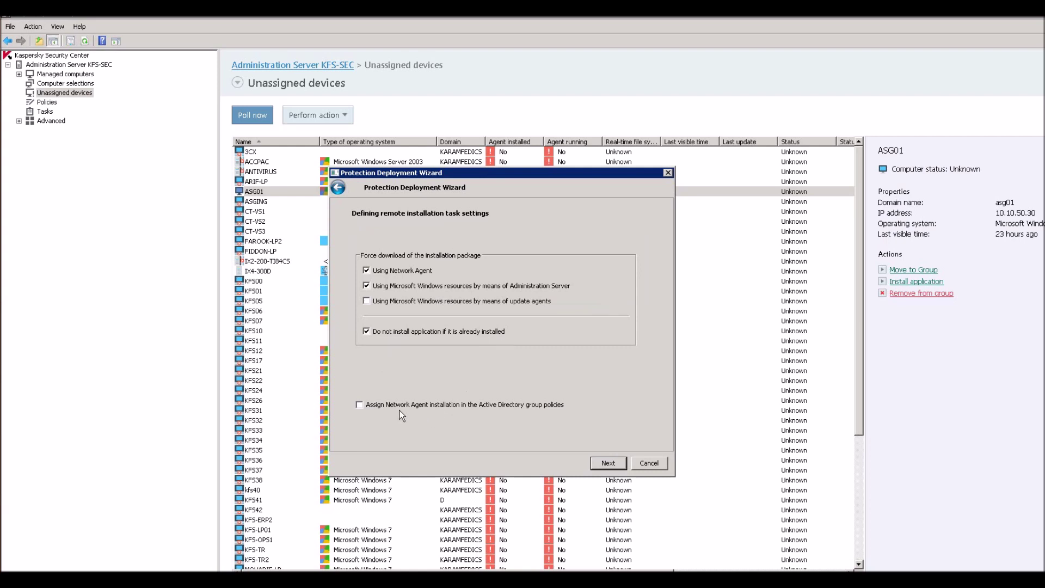
- Go to the license key page and widen the Application column to read full names
left_click(608, 463)
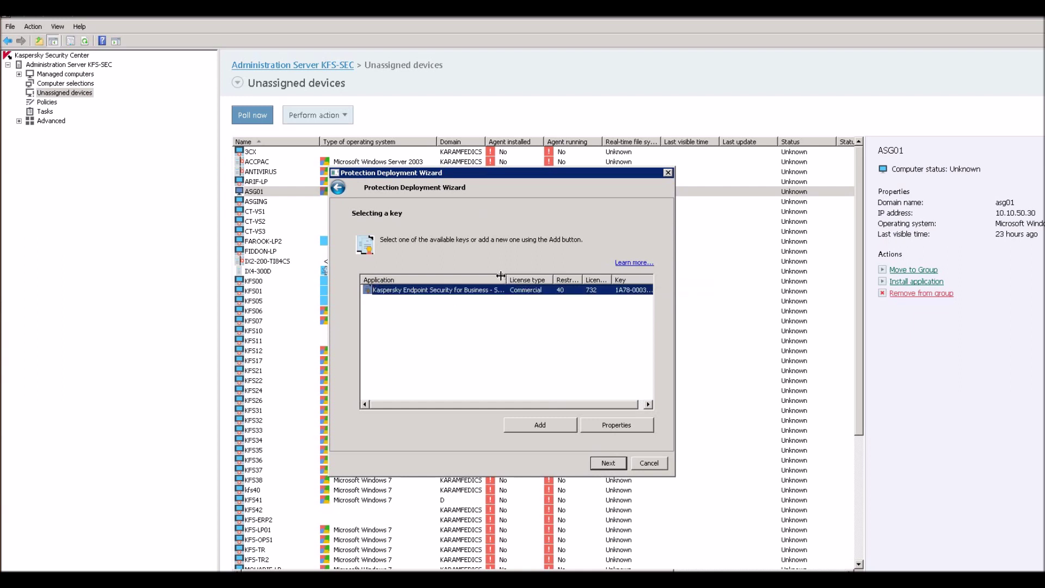
left_click_drag(506, 279, 525, 279)
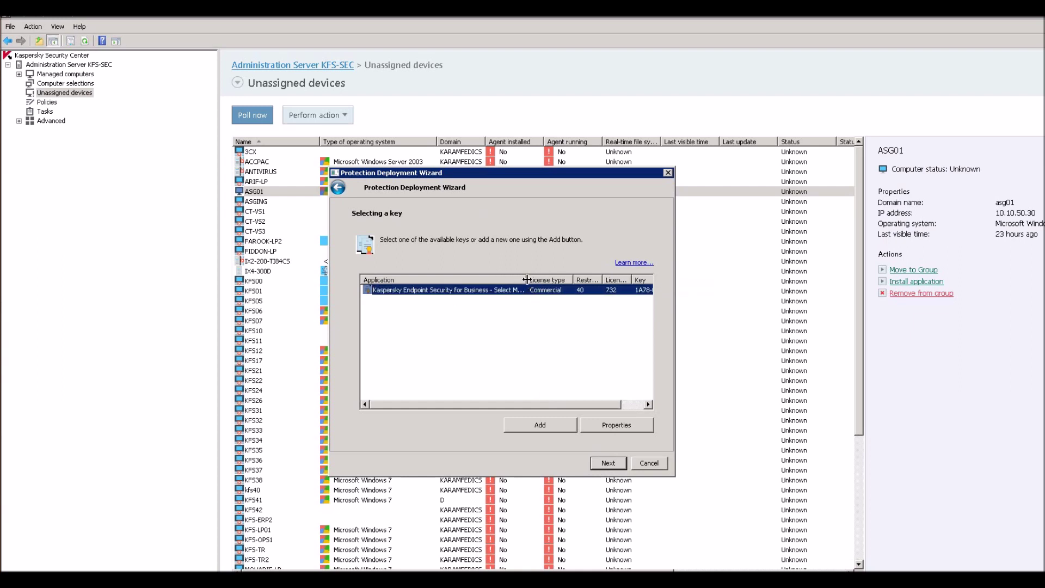
double_click(527, 280)
left_click_drag(482, 406, 596, 406)
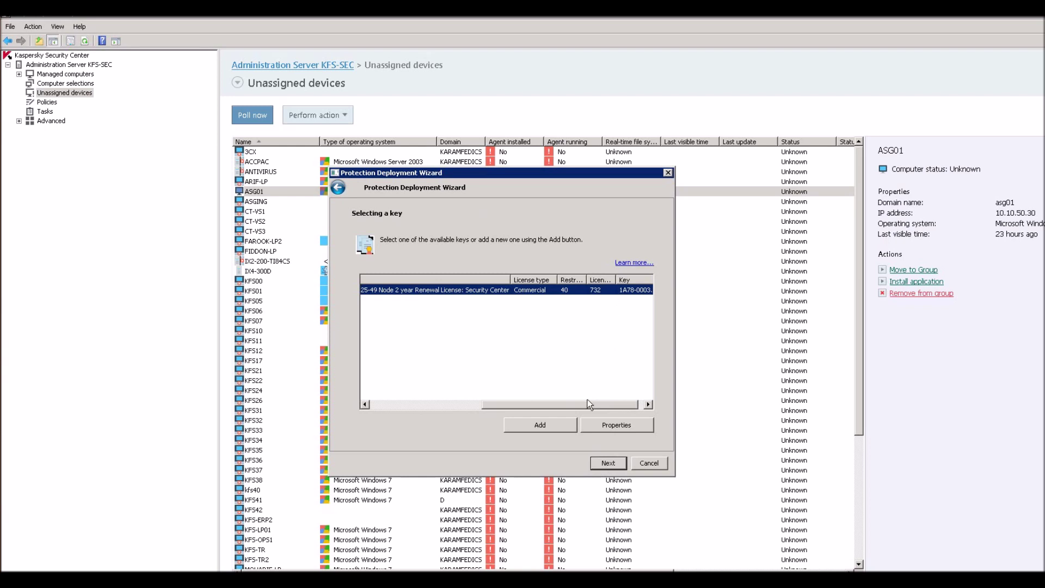
- Add the license from key file 572C300A.key and continue to the remote access account page
left_click(550, 424)
left_click(395, 278)
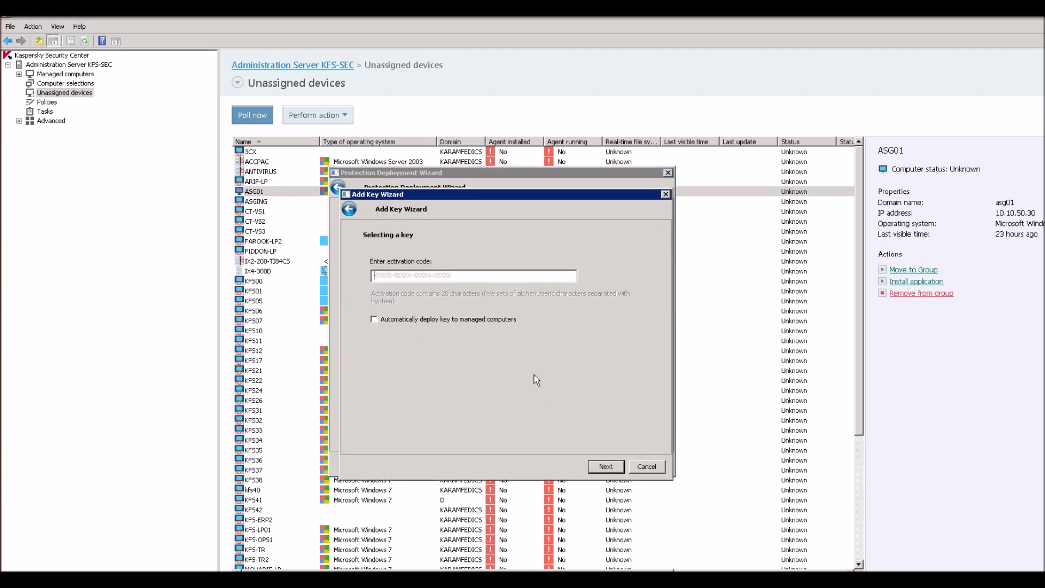
left_click(646, 467)
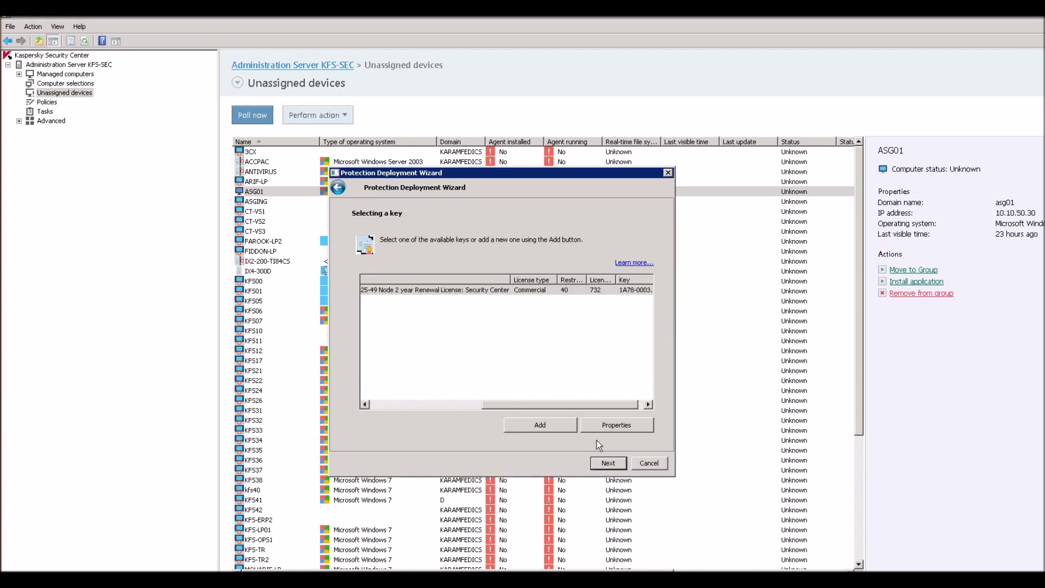
left_click(541, 426)
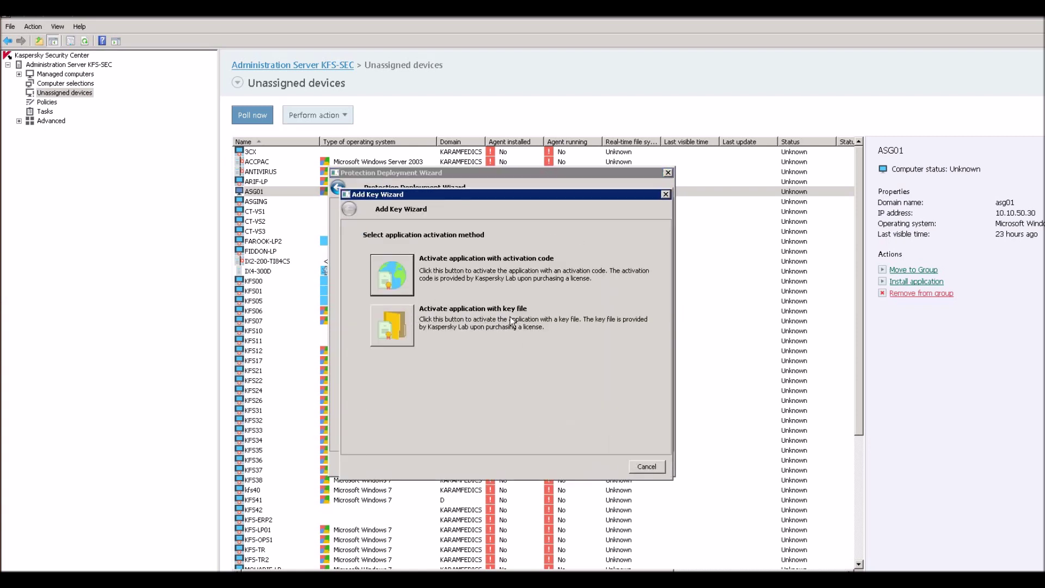
left_click(402, 325)
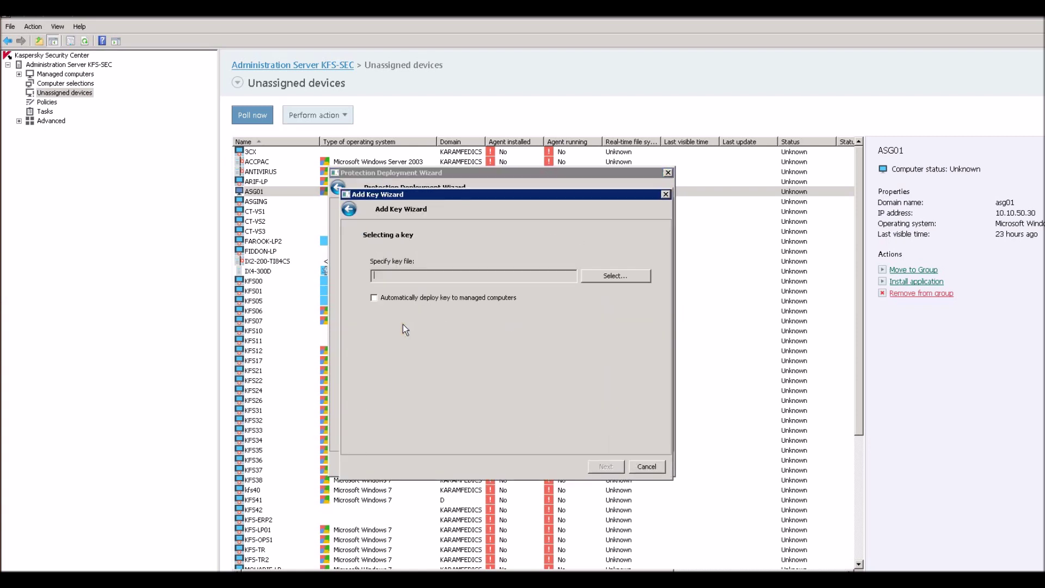
left_click(615, 279)
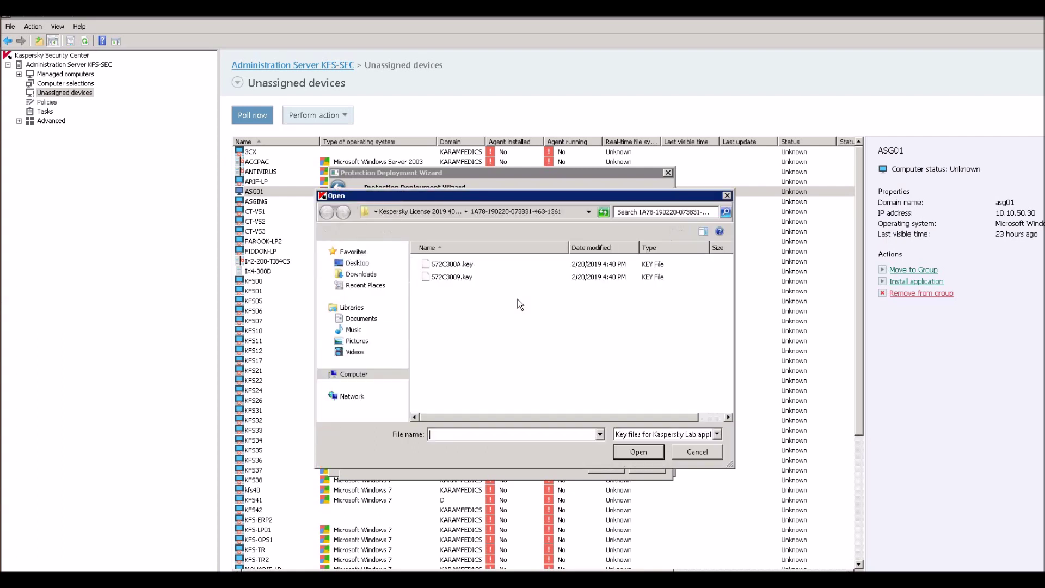
left_click(460, 264)
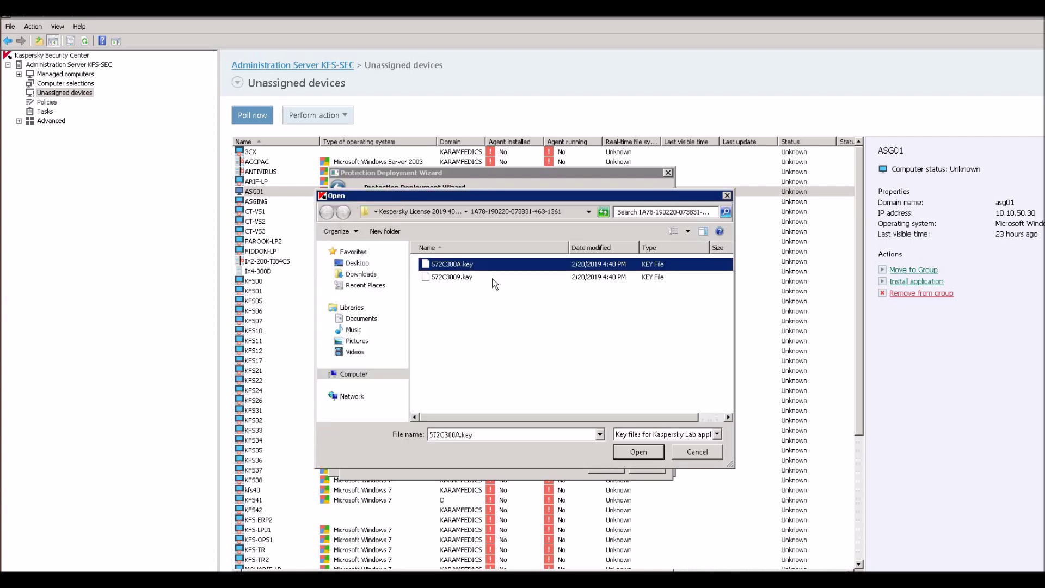
double_click(458, 263)
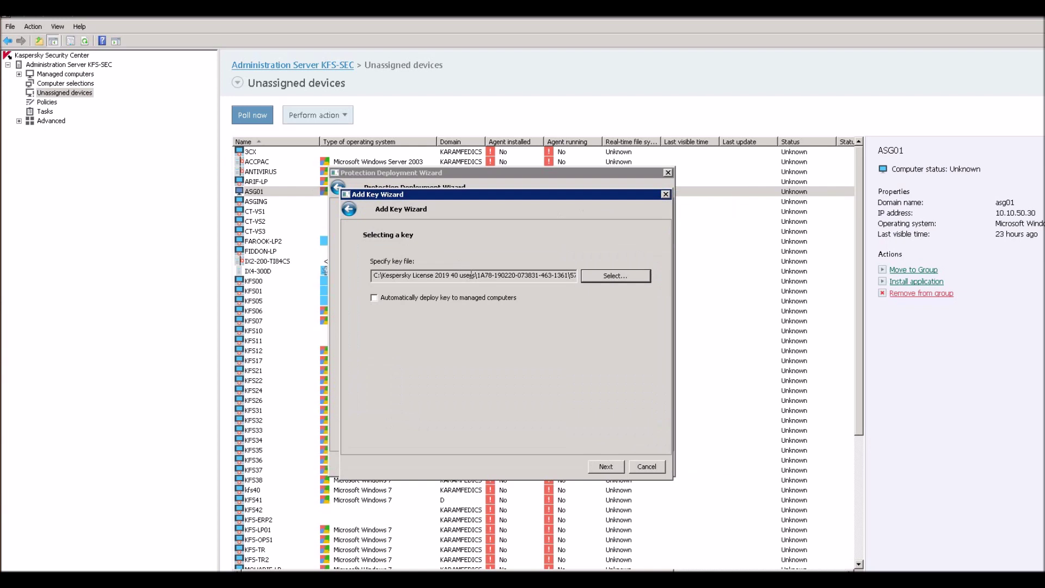
left_click(605, 467)
left_click(655, 469)
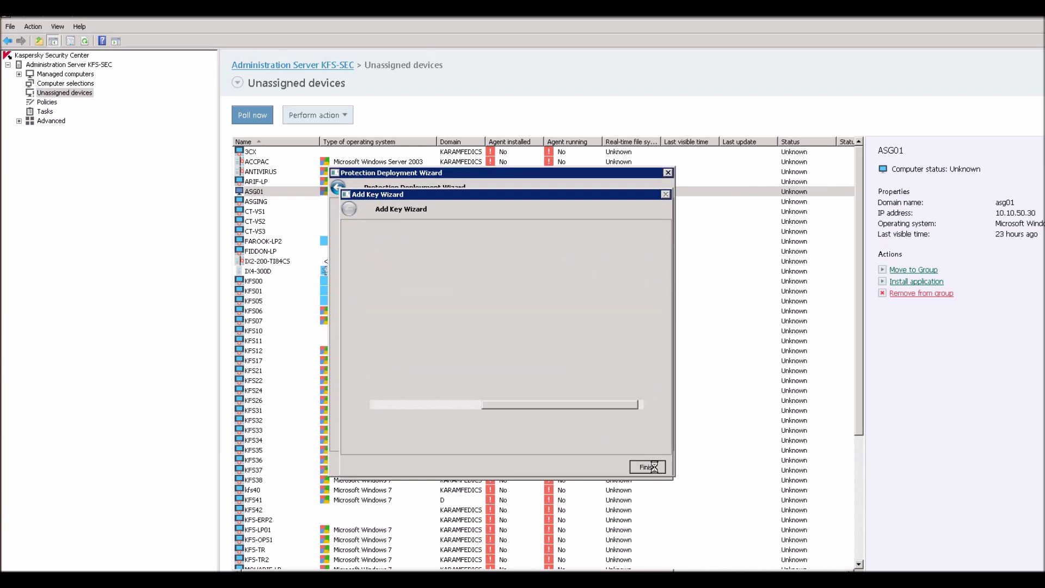
left_click(617, 464)
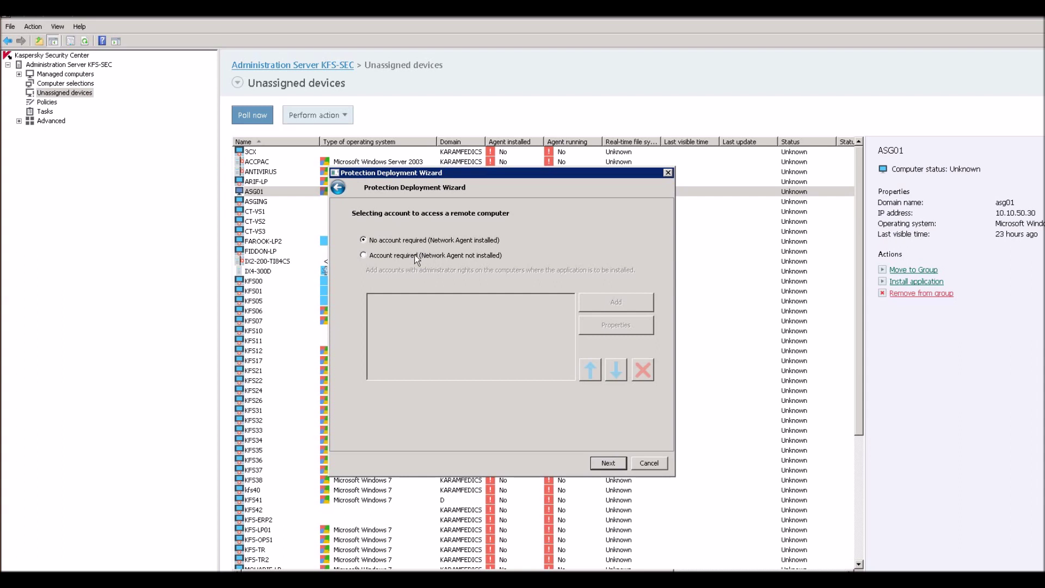
- Add a Services administrator account with its password and select it for remote access
left_click(416, 256)
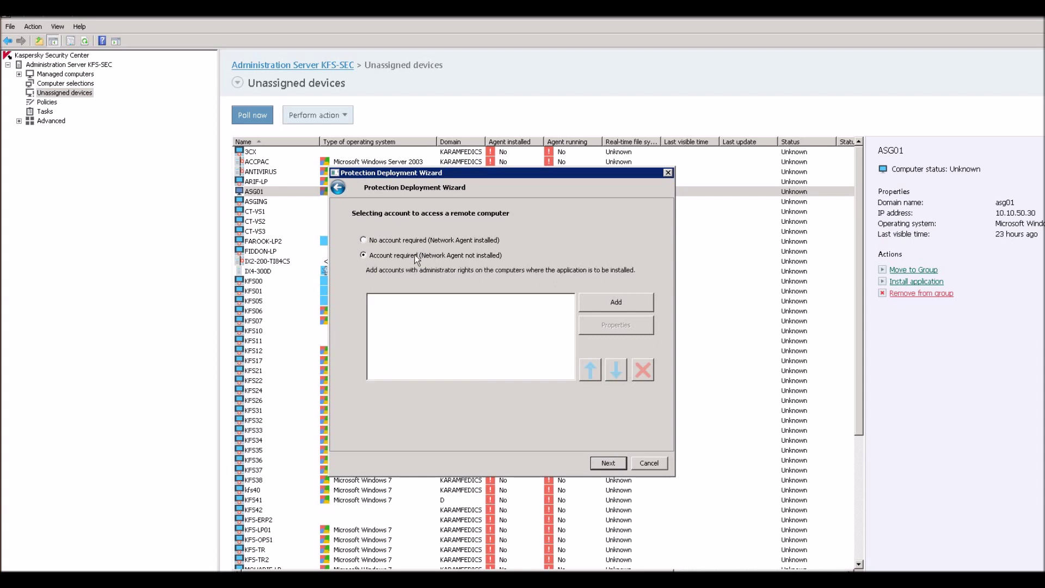
left_click(611, 308)
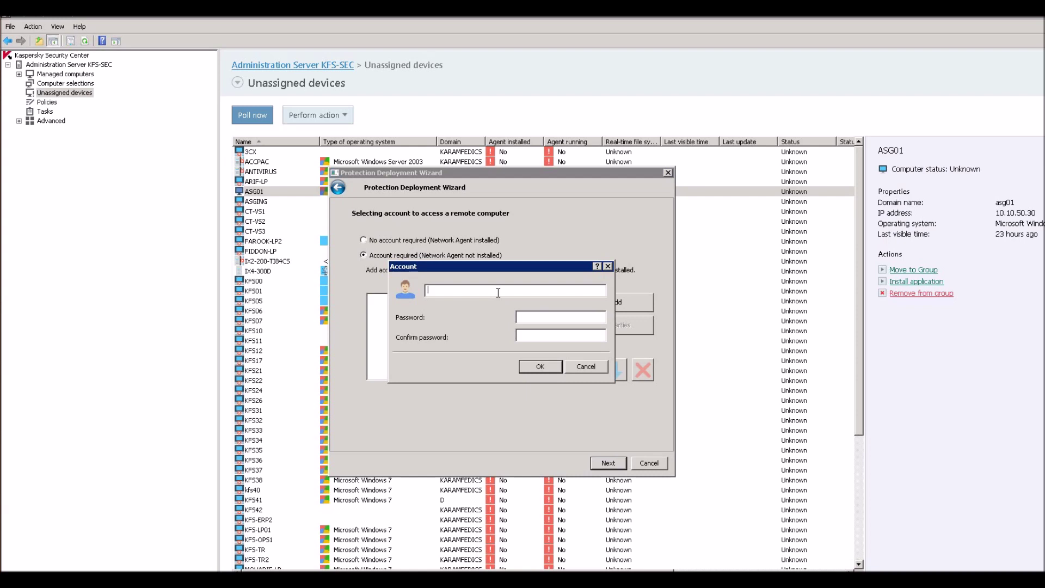
type("Services")
key("Tab")
type("*********")
key("Tab")
type("******")
left_click(529, 364)
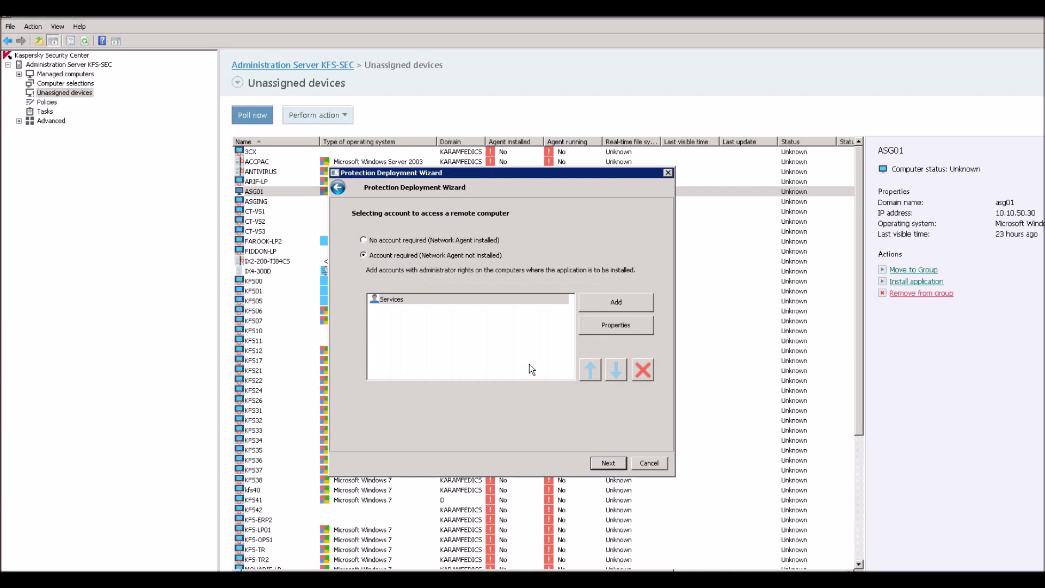
left_click(531, 302)
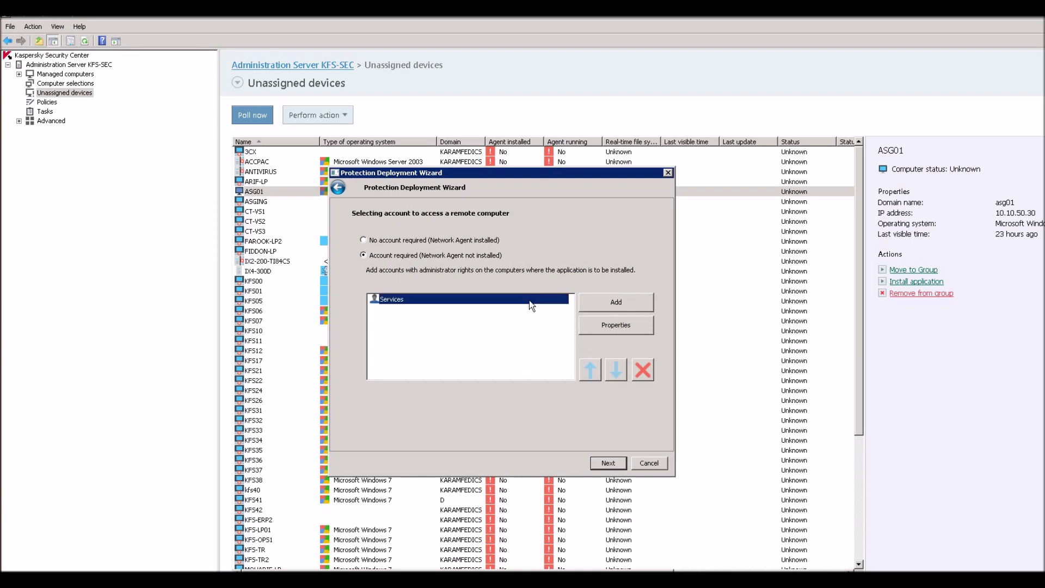
left_click(610, 464)
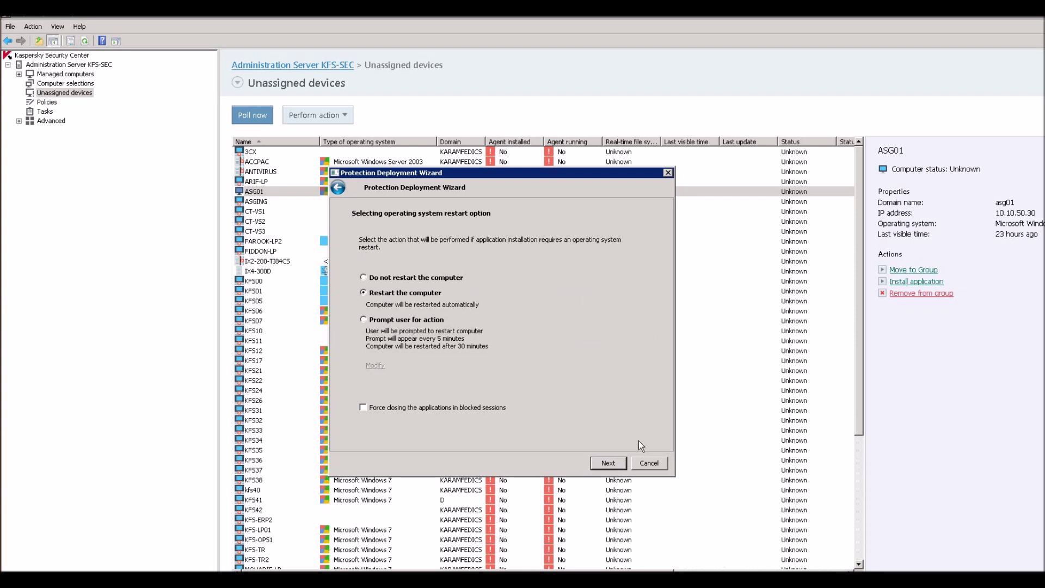
- Keep 'Restart the computer', pass the incompatible applications and Managed computers pages, and start installation
left_click(608, 464)
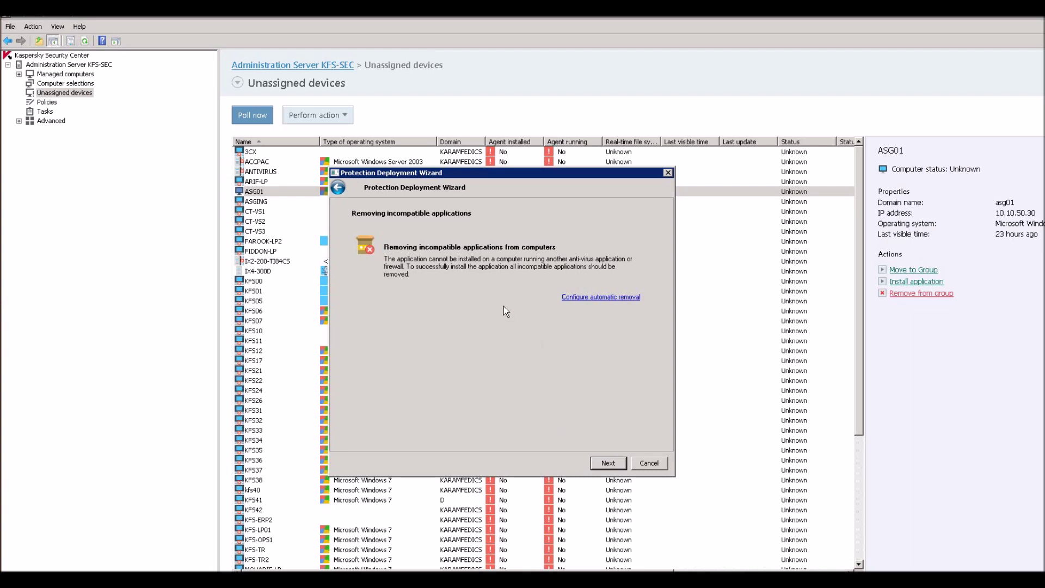
left_click_drag(482, 173, 390, 172)
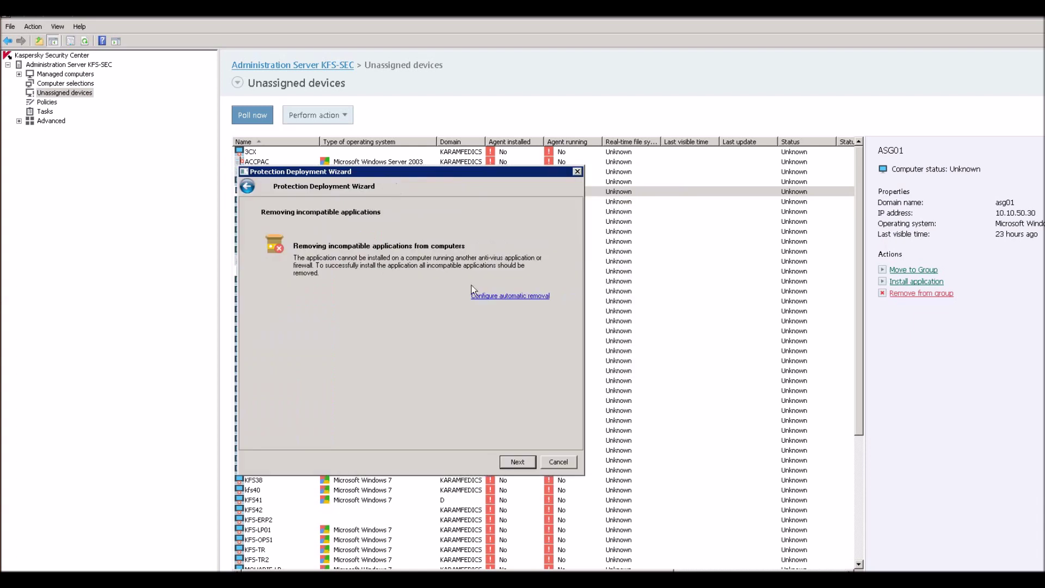
left_click(527, 461)
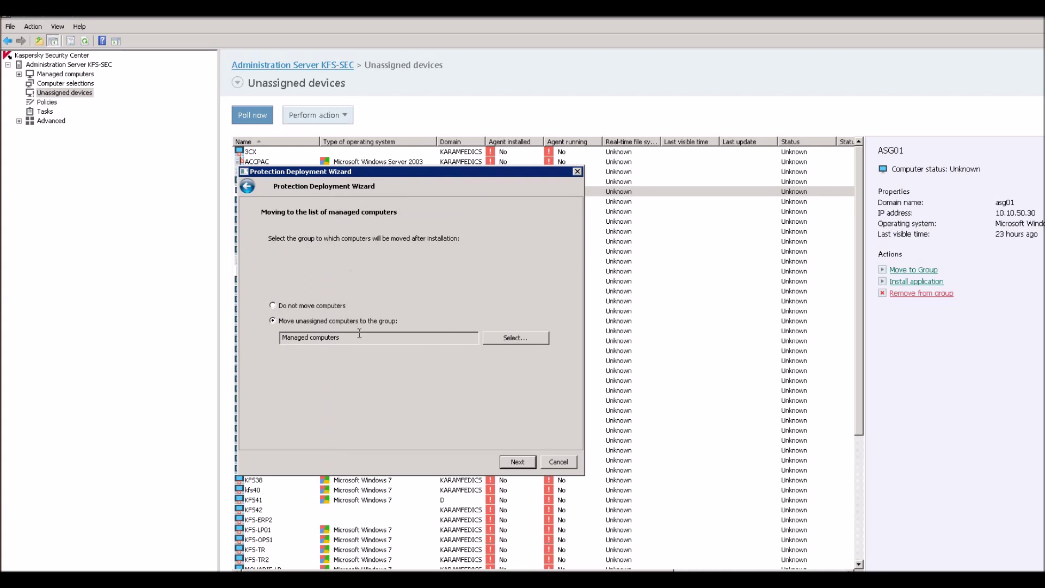
left_click(514, 463)
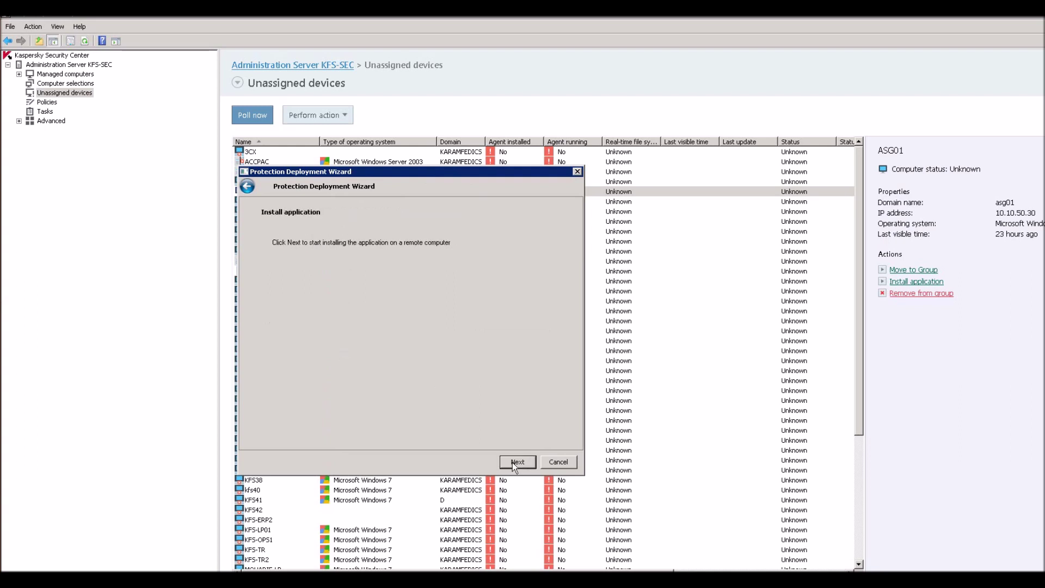
left_click(510, 464)
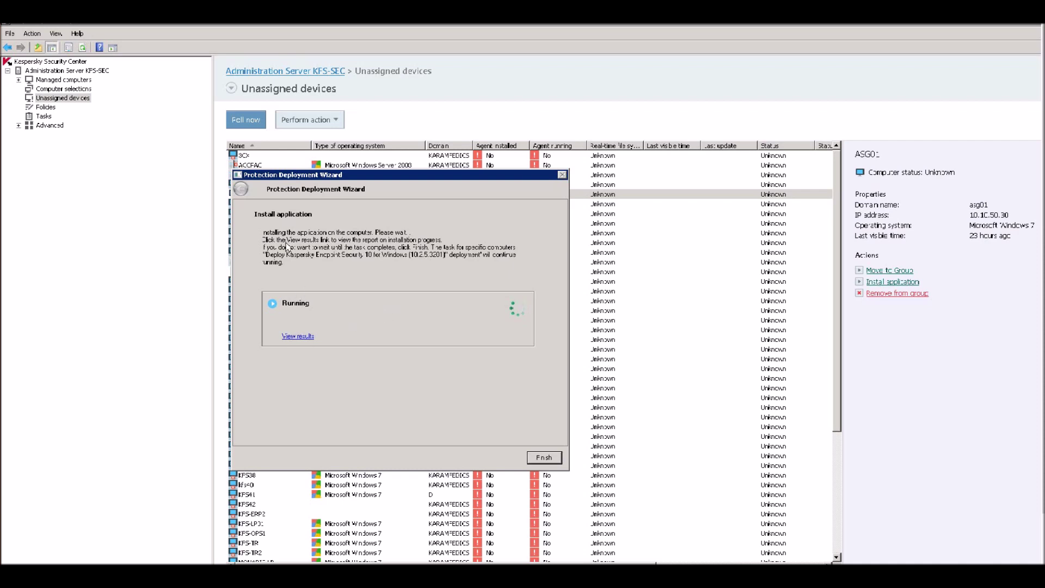
- Open the deployment task results, select ASG01 and refresh its progress
left_click(293, 337)
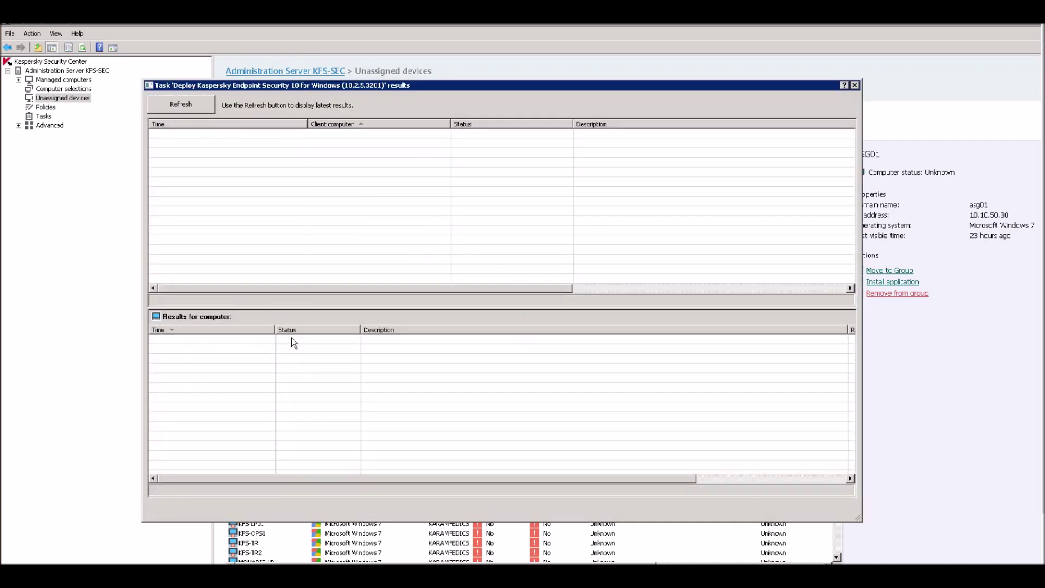
left_click(305, 350)
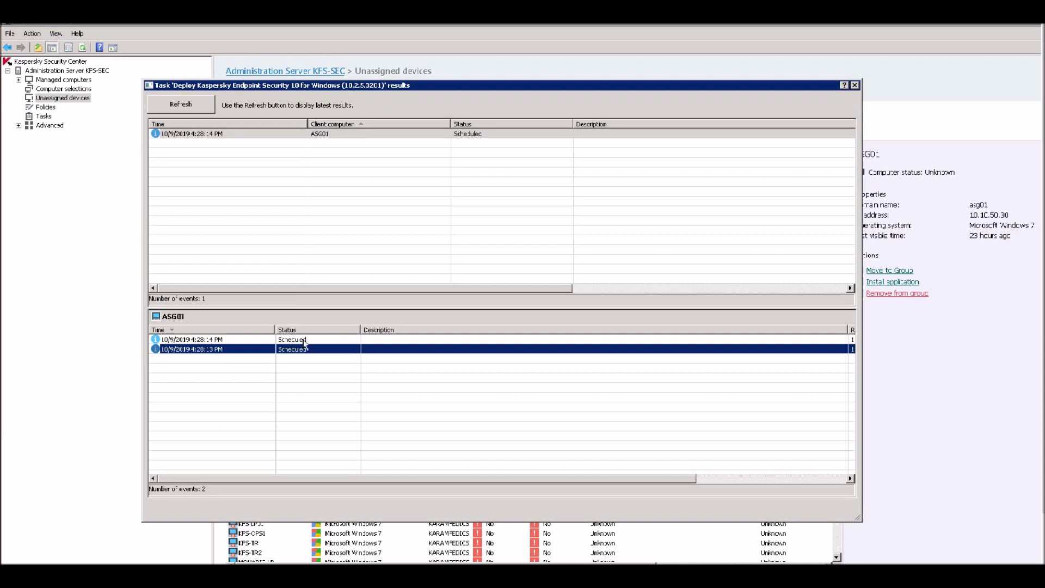
left_click(251, 342)
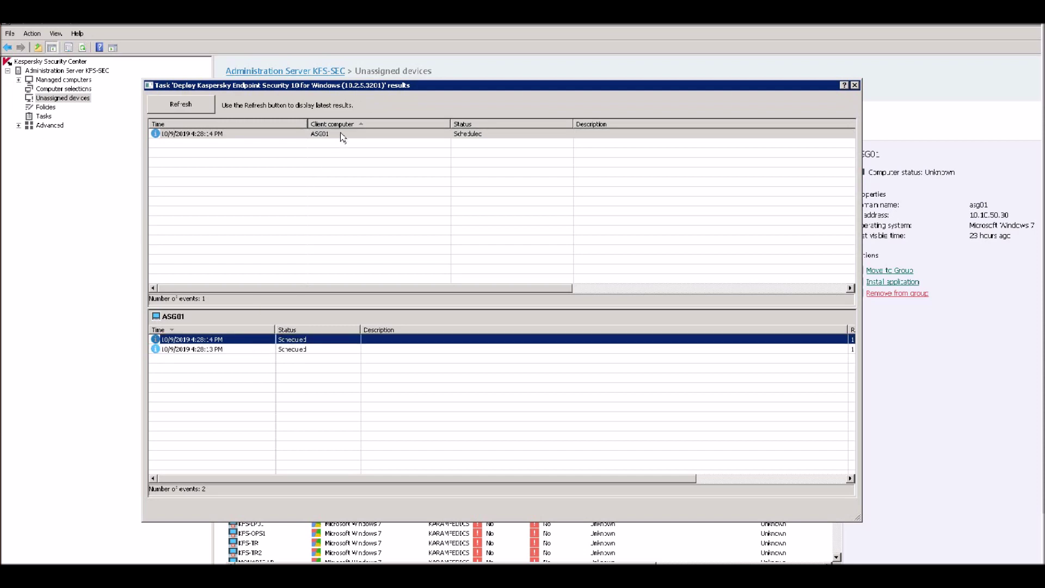
left_click(359, 134)
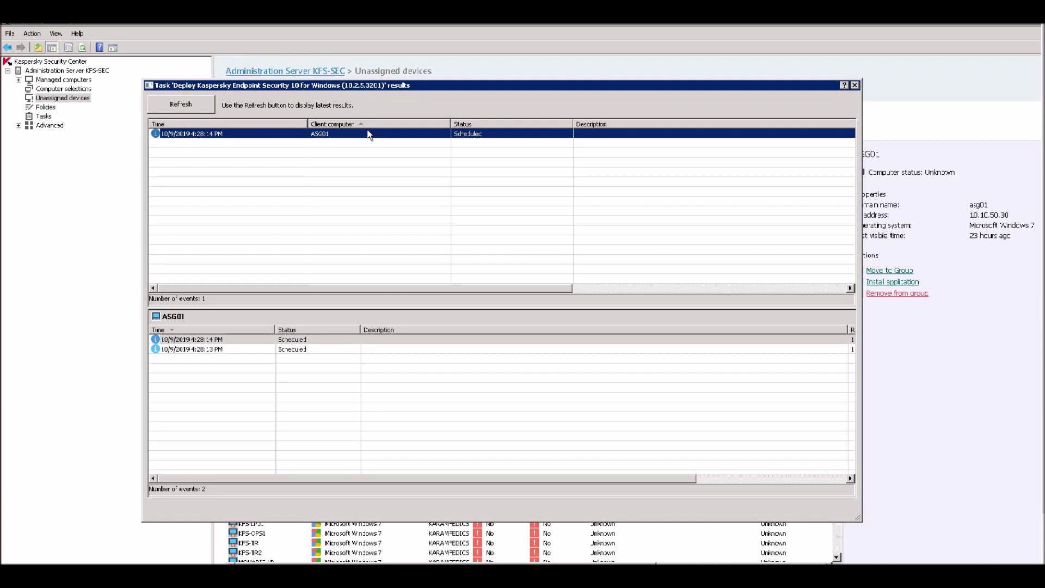
left_click(181, 104)
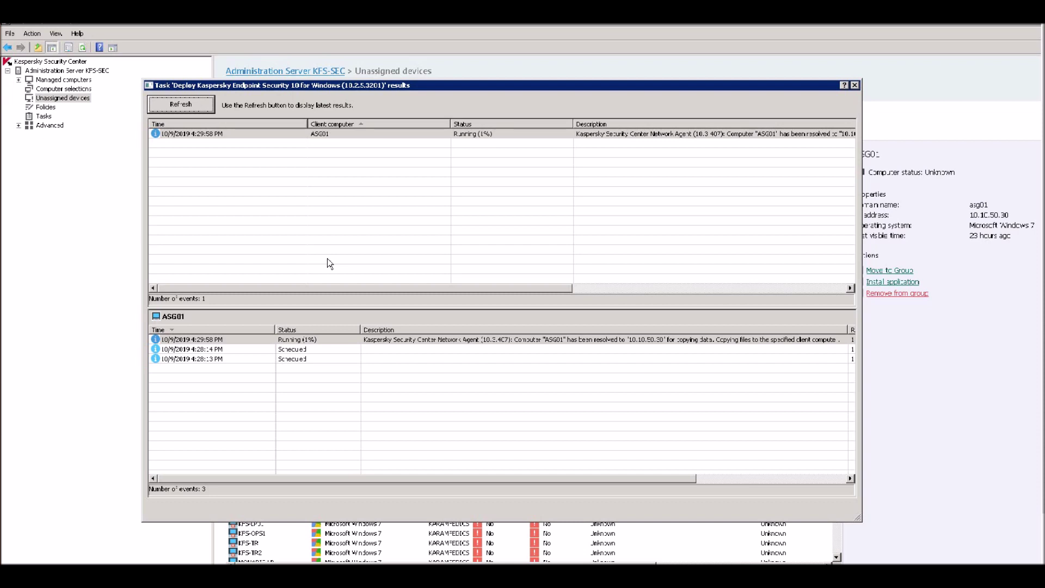
- Sort ASG01 events by Description, review the 4:29:58 PM and 4:30:27 PM events, and refresh
left_click(411, 330)
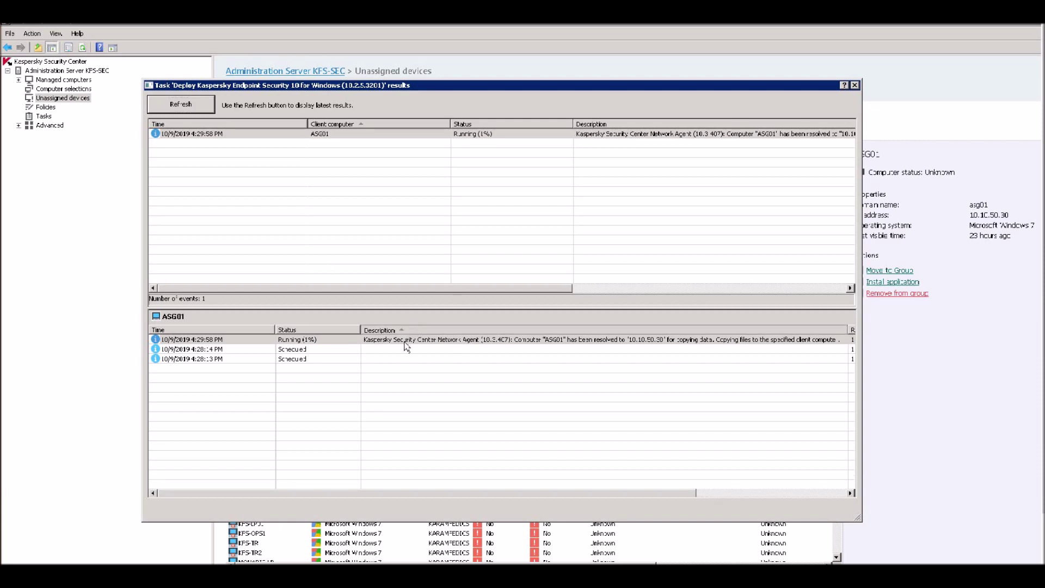
left_click(405, 342)
left_click(404, 330)
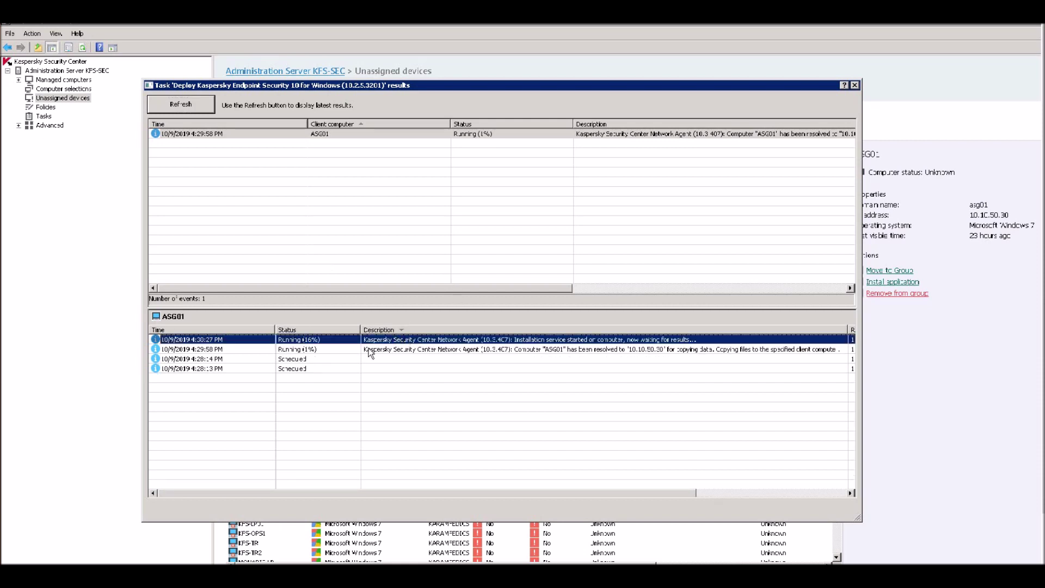
left_click(325, 348)
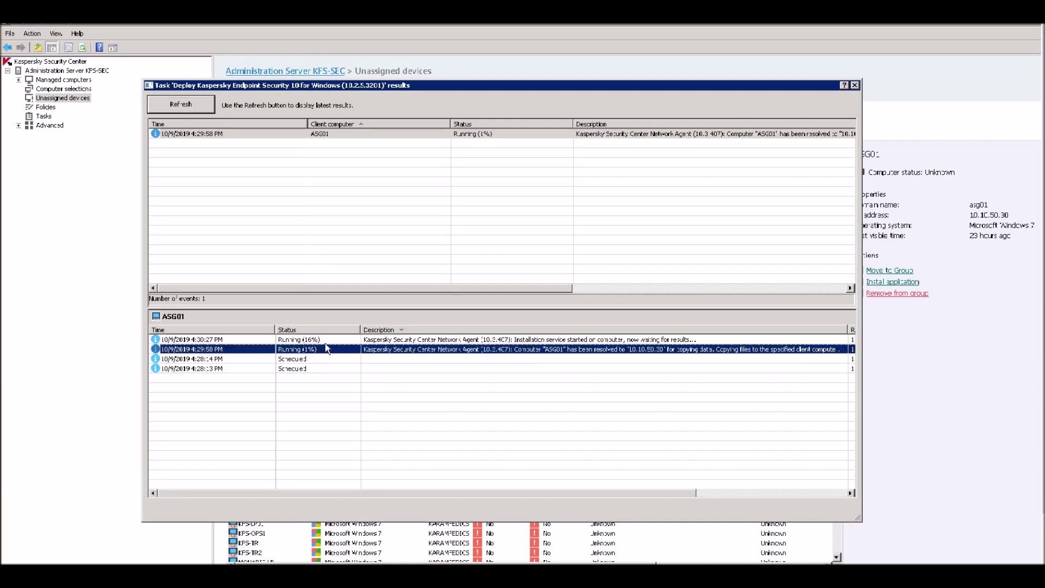
left_click(466, 340)
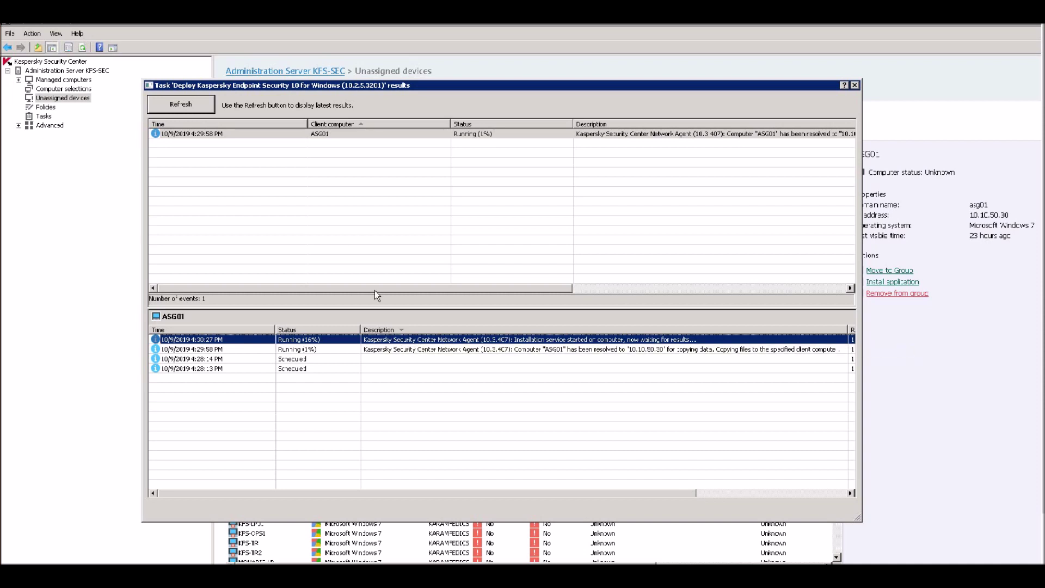
left_click(201, 108)
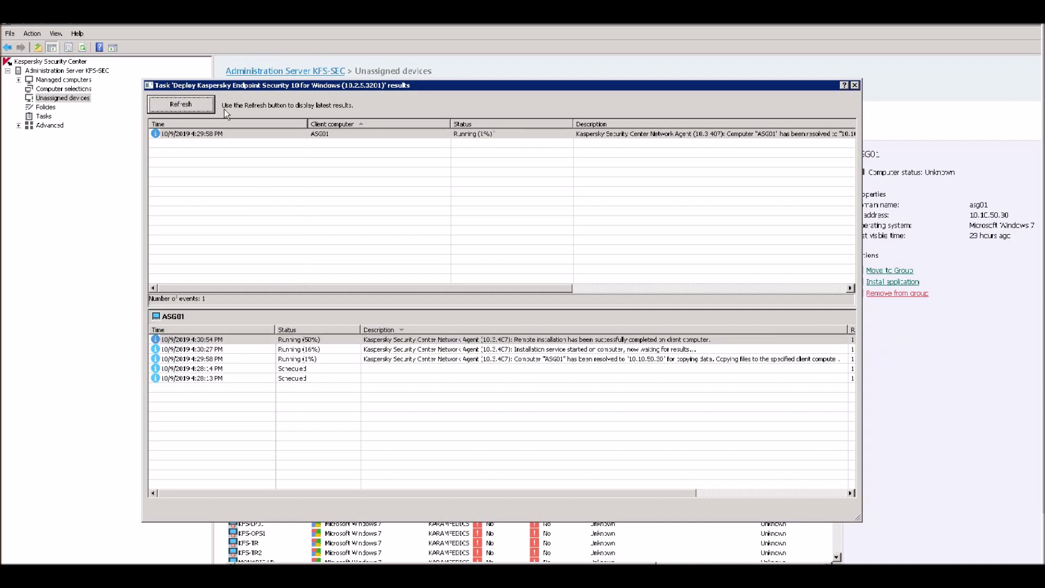
- Refresh the results repeatedly and review ASG01's 4:30:54 PM installation-completed event
left_click(527, 343)
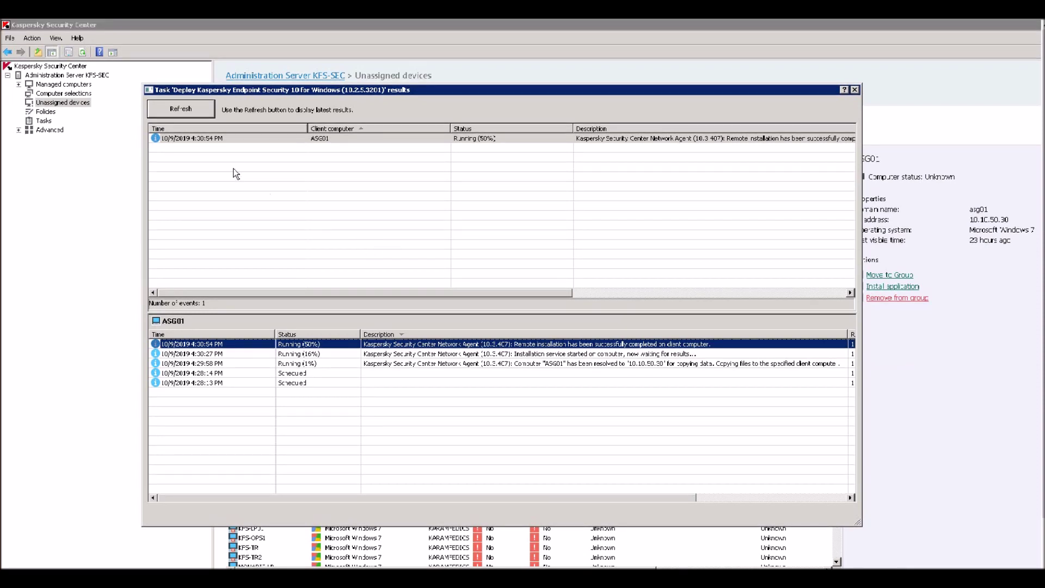
left_click(183, 109)
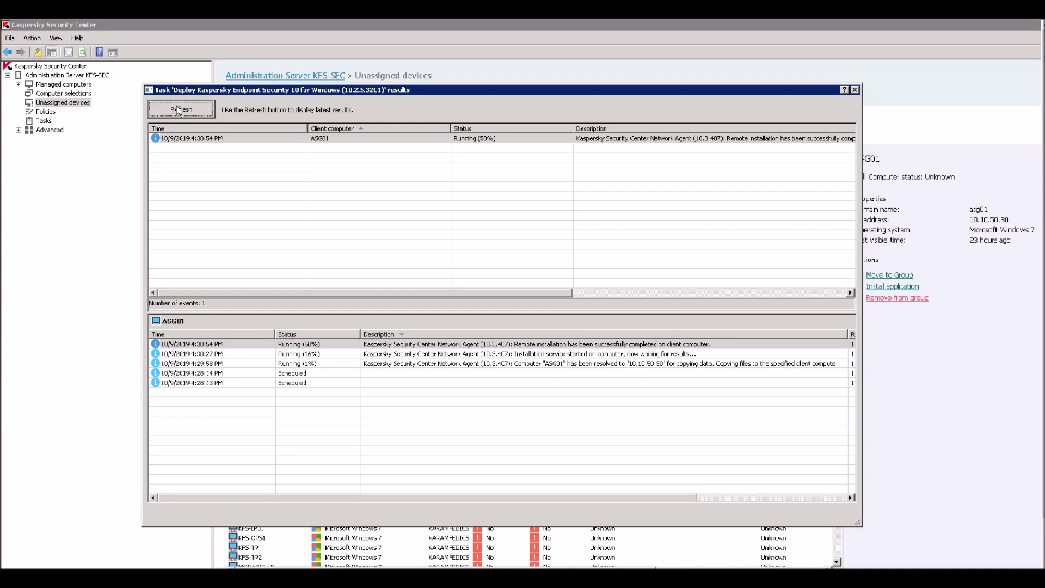
left_click(494, 348)
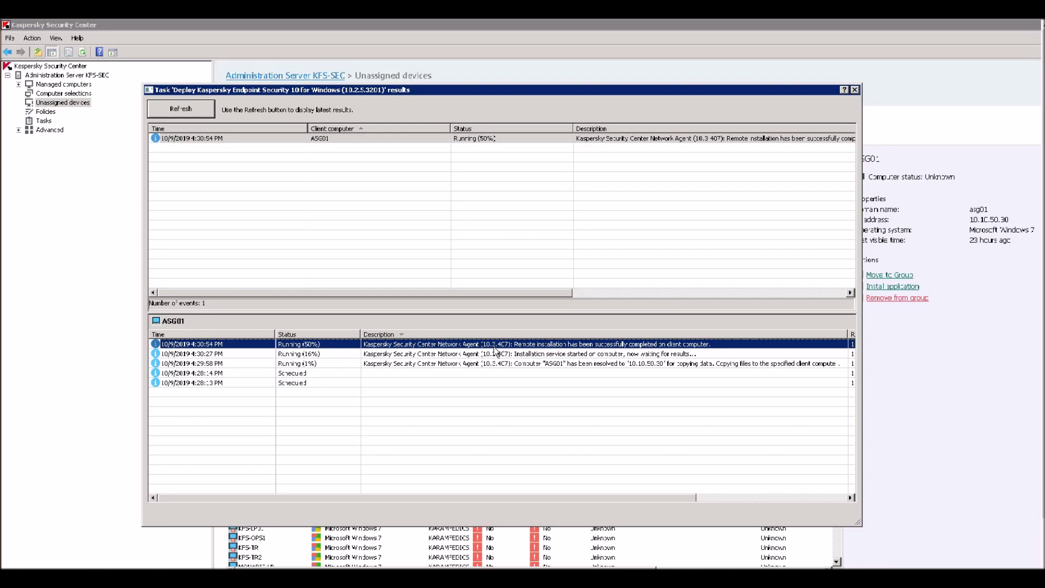
left_click(907, 380)
left_click(204, 109)
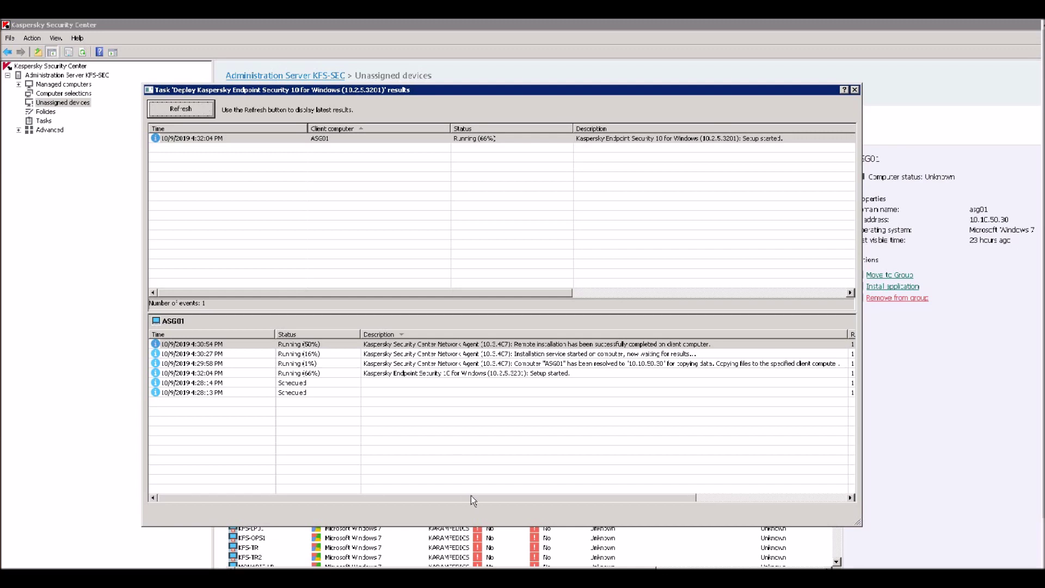
- Widen the Registration time column, select ASG01 and refresh the deployment results
left_click_drag(472, 497, 559, 497)
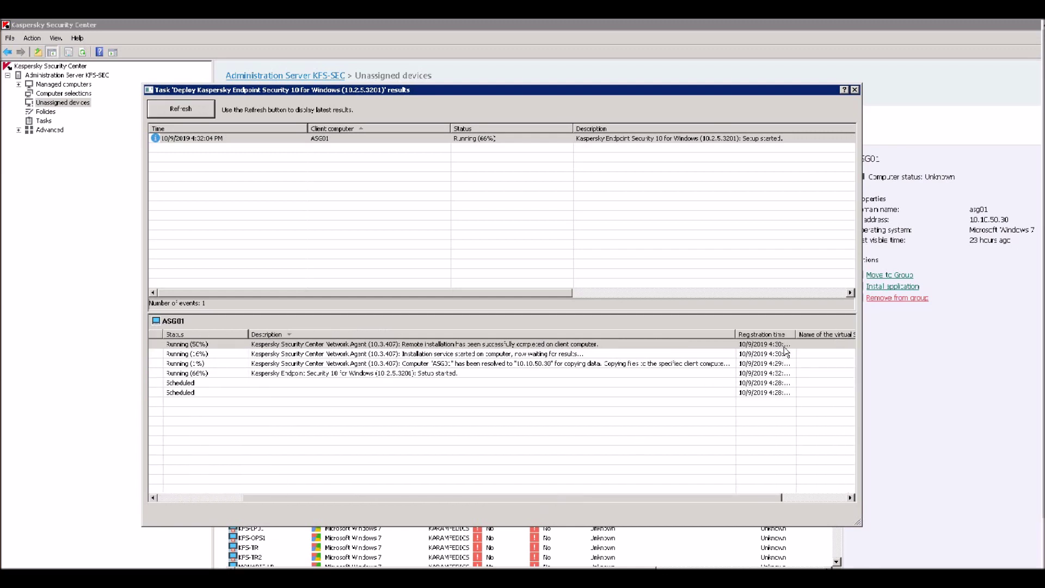
double_click(796, 334)
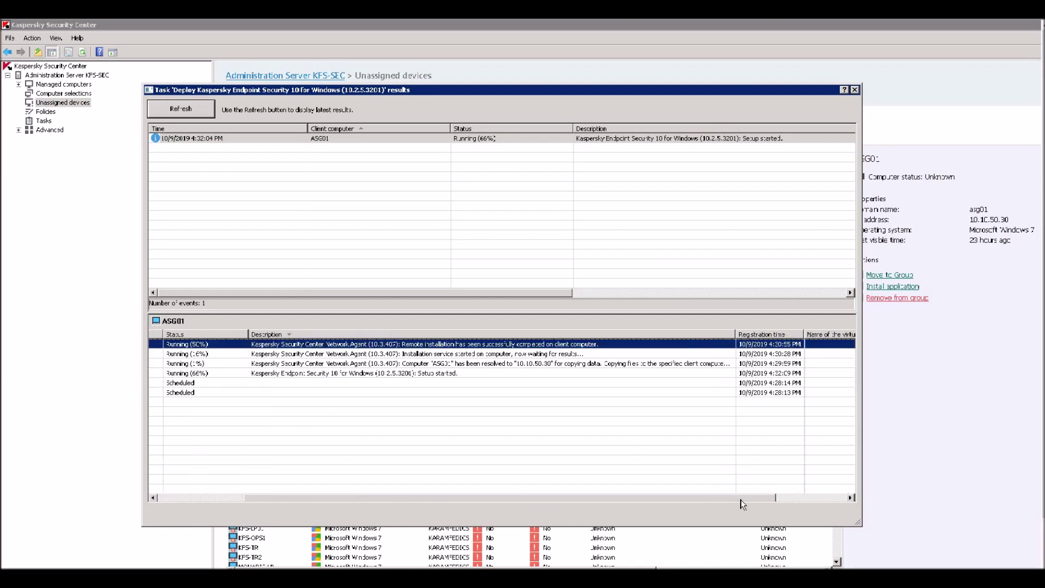
left_click_drag(741, 499, 439, 497)
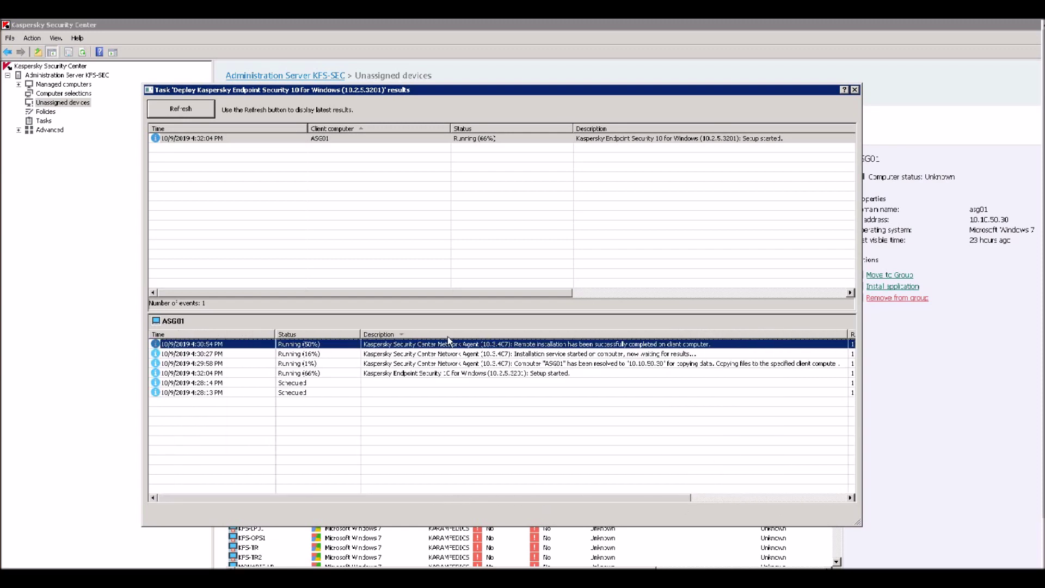
left_click(468, 140)
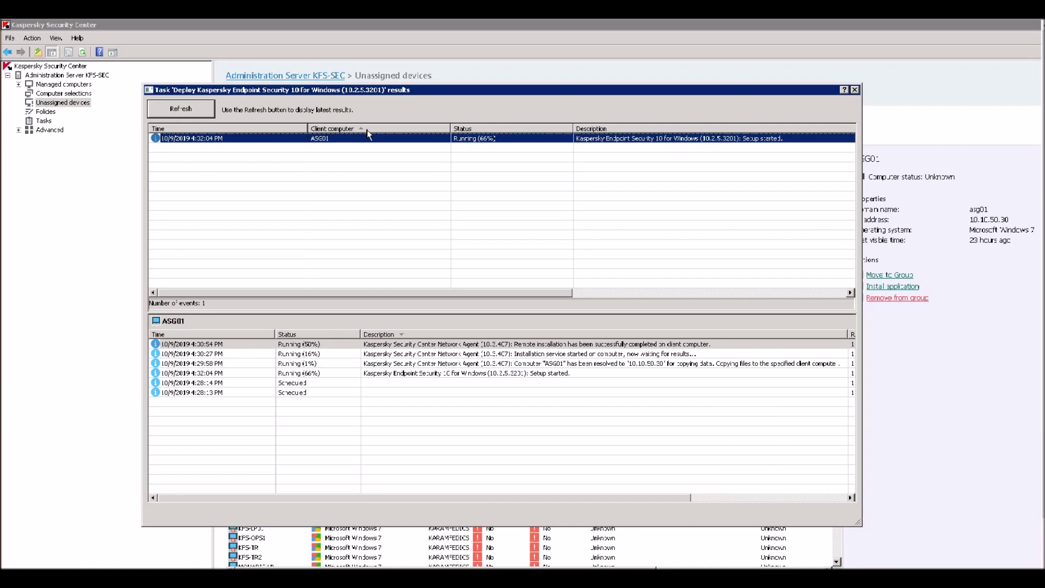
left_click(195, 110)
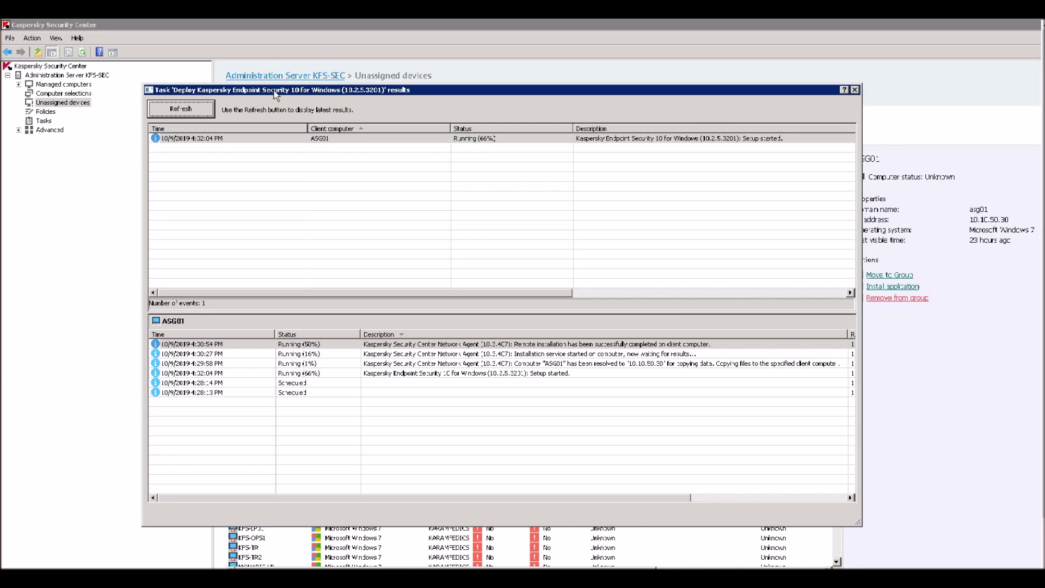
- Refresh ASG01's results again, still at 66%, then begin the Remote Desktop sign-in to asg01
left_click_drag(274, 90, 273, 80)
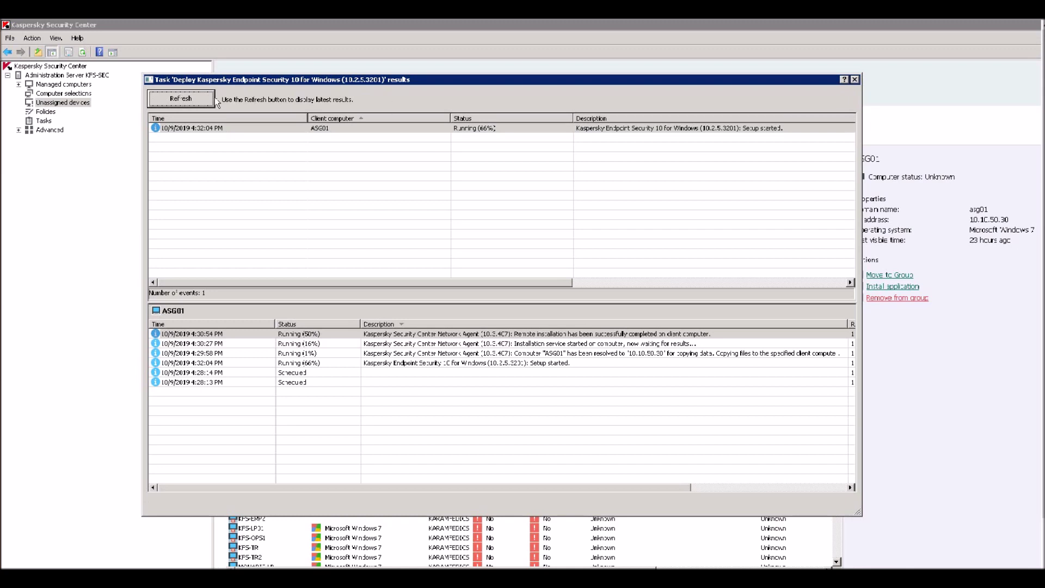
left_click(467, 129)
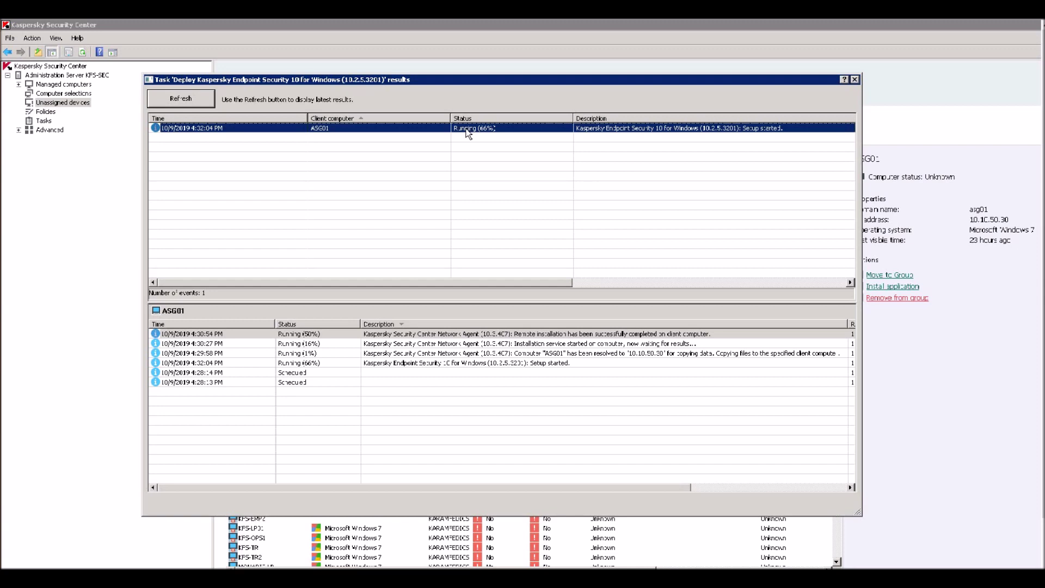
left_click(191, 100)
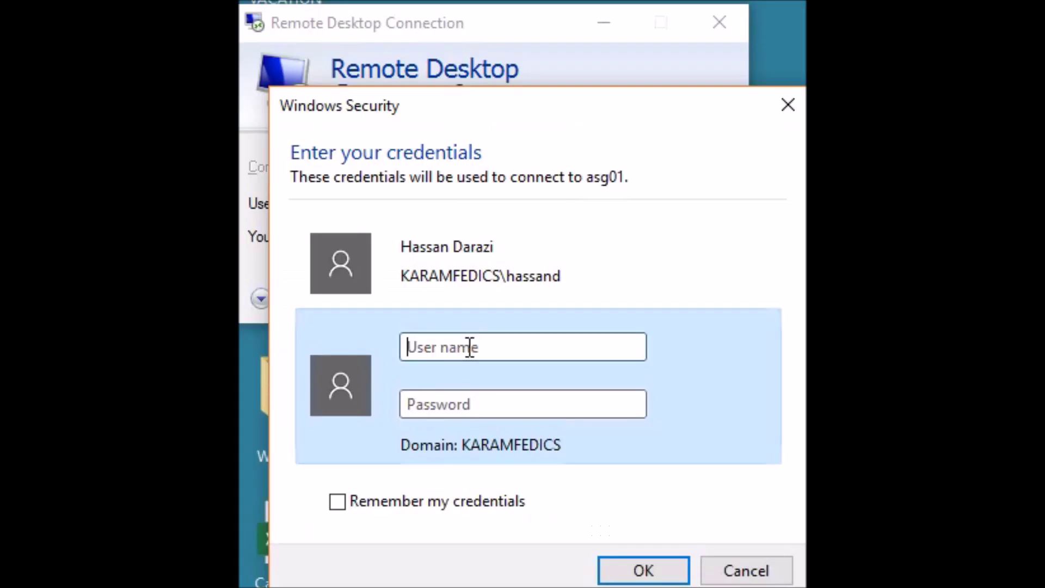
left_click(469, 348)
- Enter the services account user name and its password in the asg01 Windows Security prompt
type("services")
key("Tab")
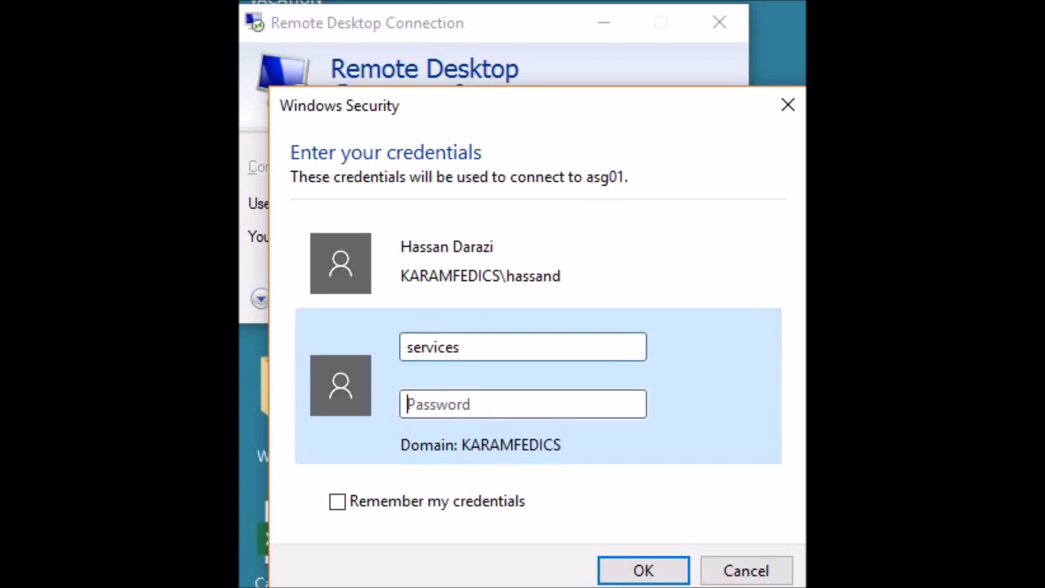
type("•••••")
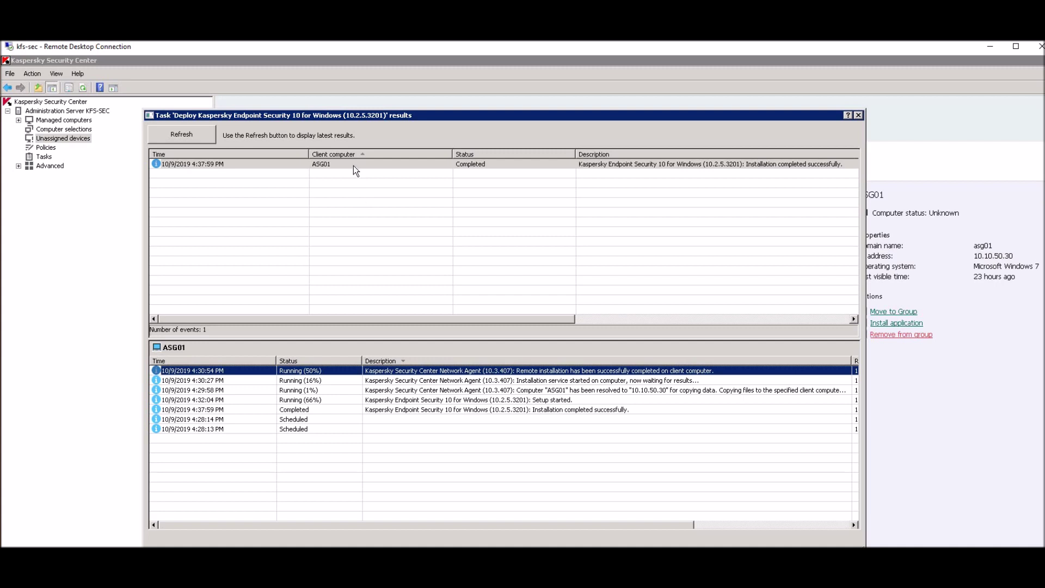
- Let the asg01 Windows 7 desktop finish loading, then reveal the hidden tray icons
left_click(353, 165)
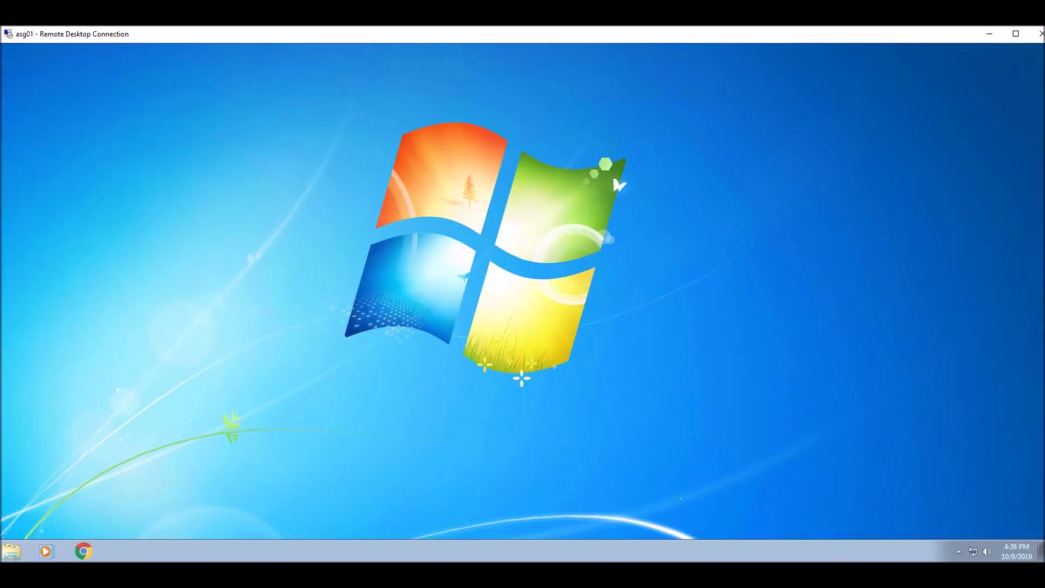
left_click(959, 554)
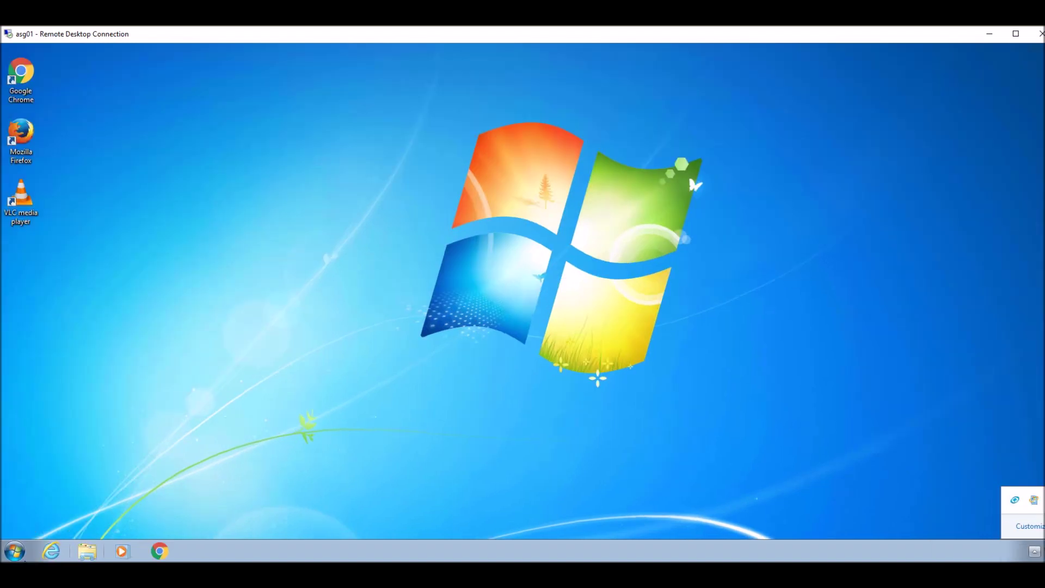
- Launch Kaspersky Endpoint Security 10 for Windows from All Programs on asg01
left_click(15, 551)
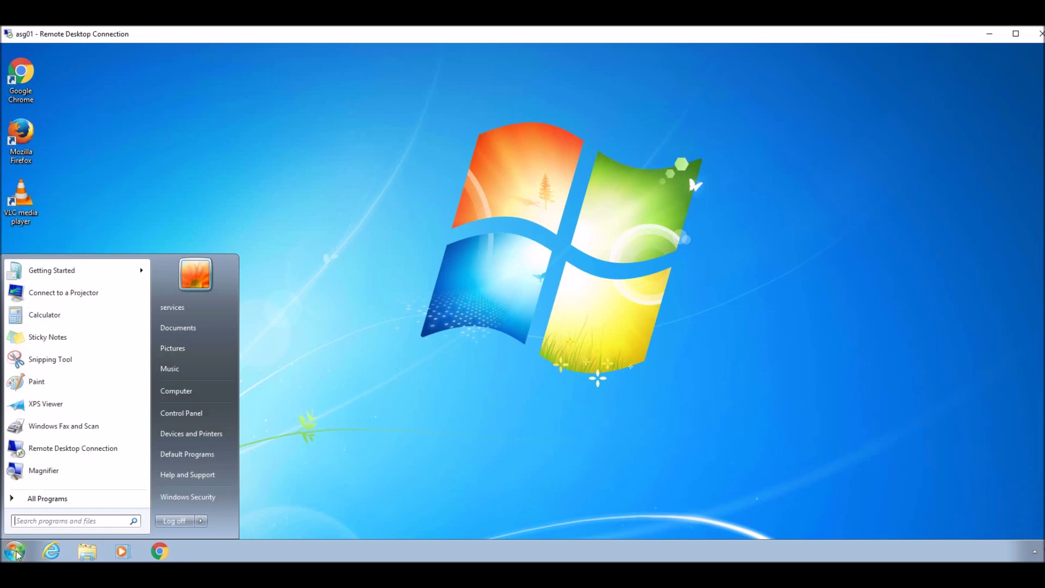
left_click(35, 497)
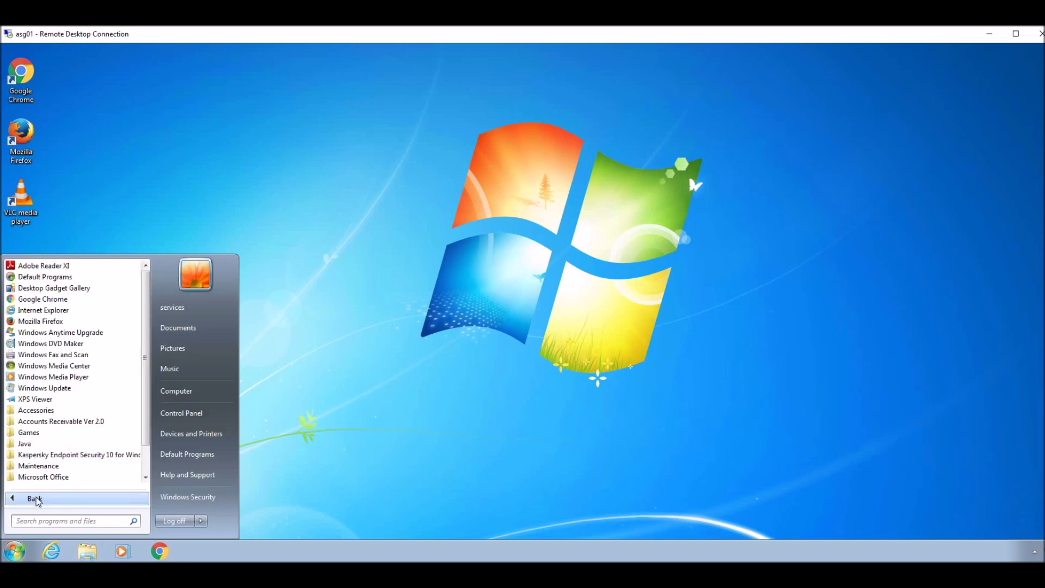
left_click(63, 455)
left_click(76, 455)
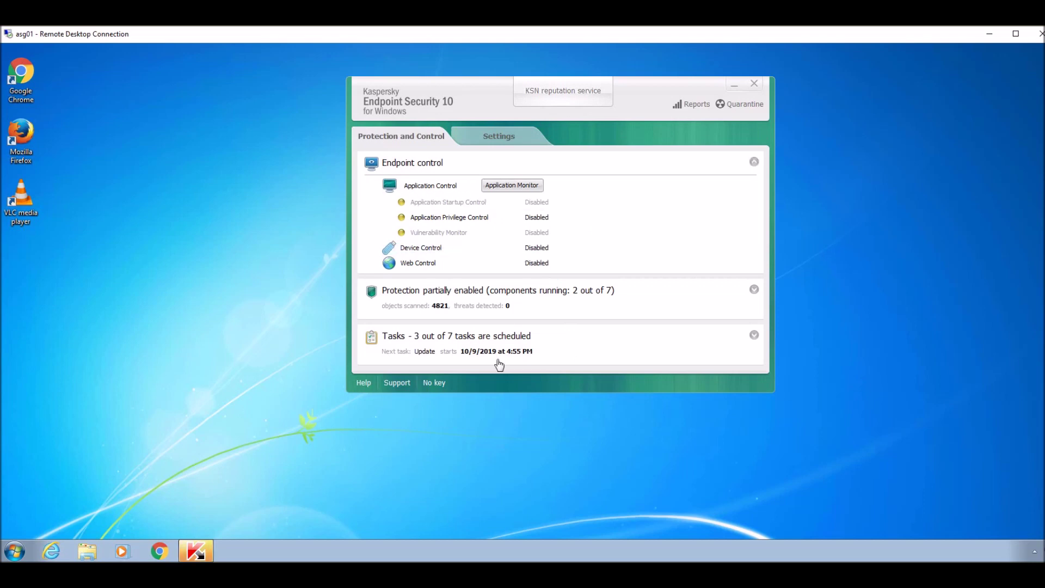
- Review running application activity in the Application Monitor, then close it
left_click(506, 188)
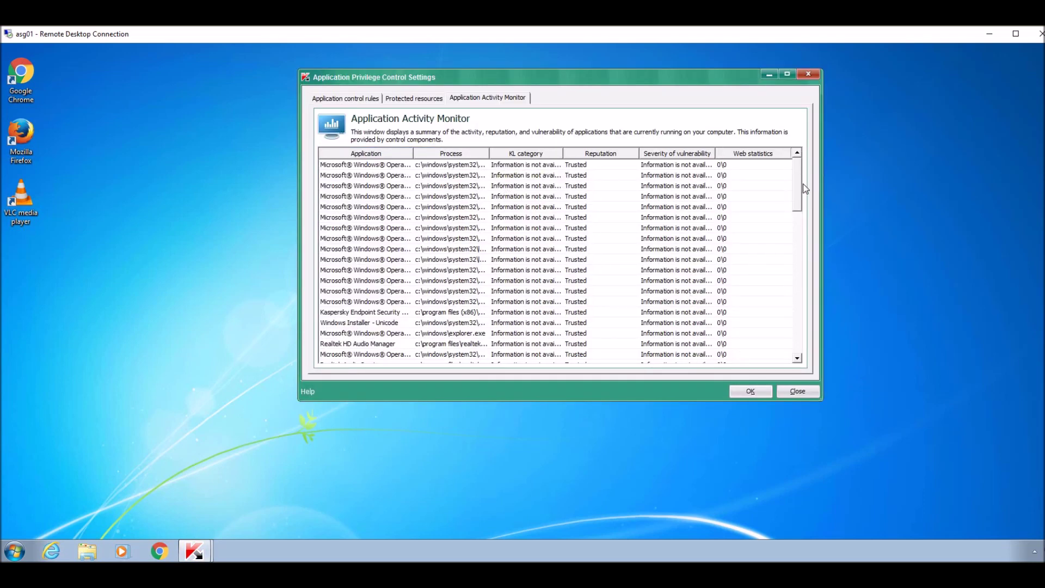
left_click_drag(805, 188, 806, 356)
left_click(798, 392)
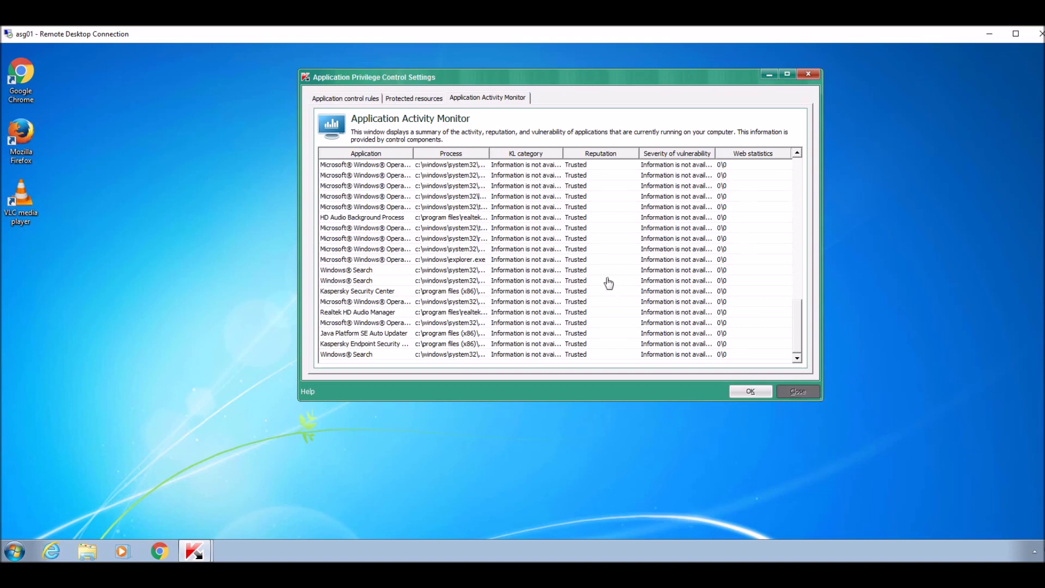
- Browse the Scheduled tasks and Advanced Settings sections of Kaspersky's Settings
left_click(490, 139)
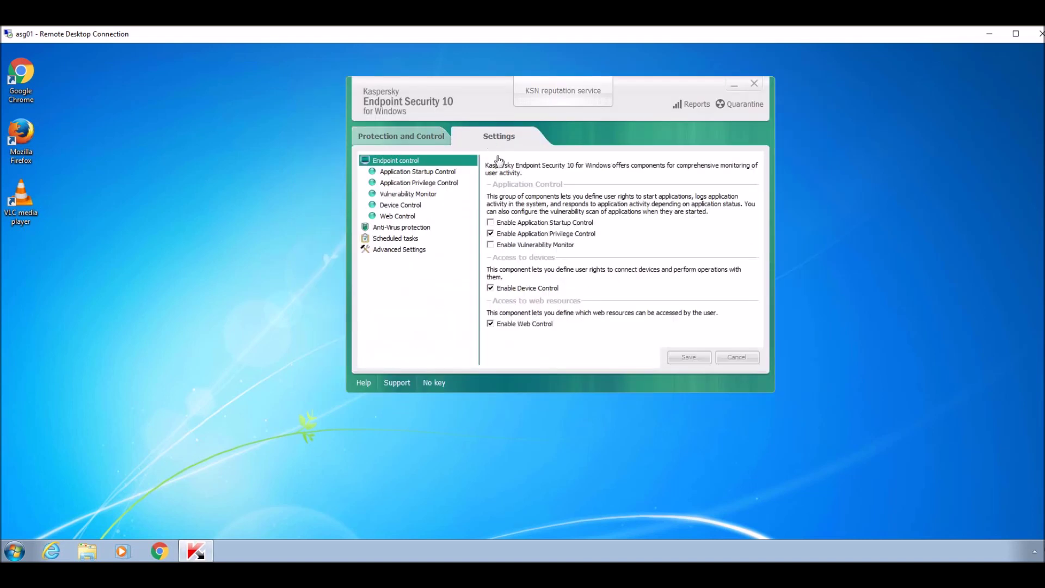
left_click(394, 239)
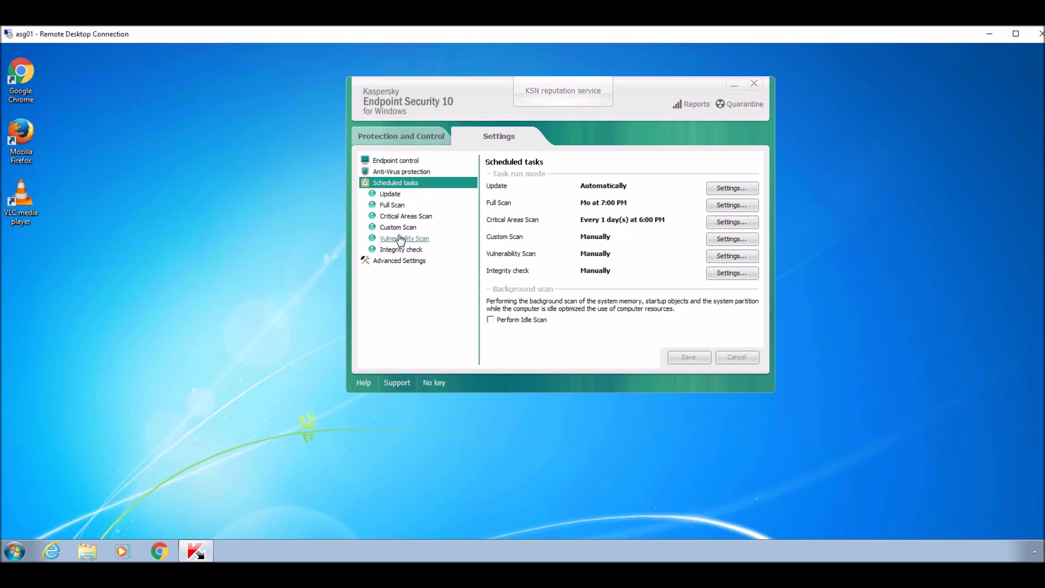
left_click(401, 261)
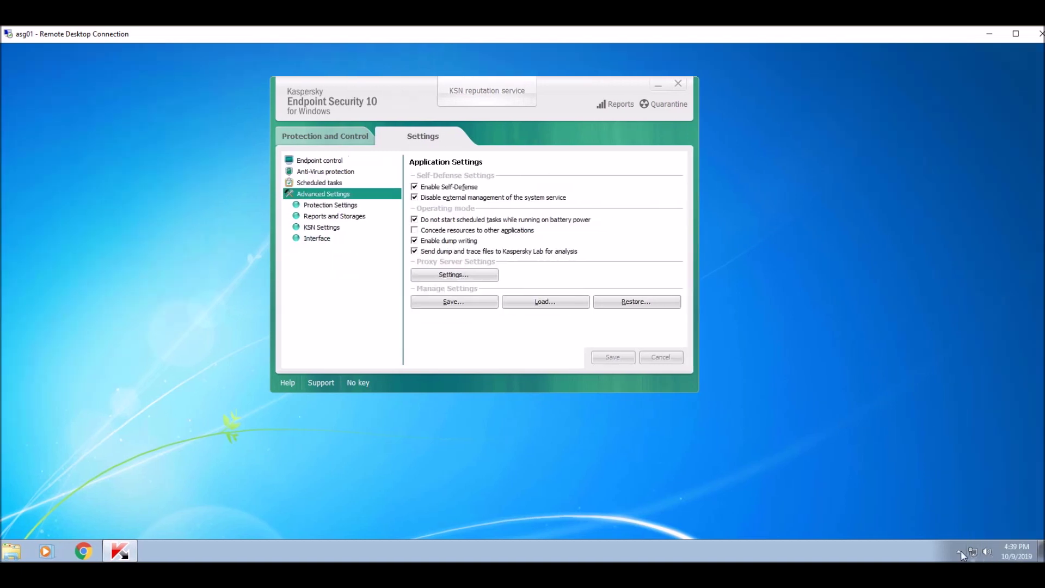
- Inspect the Kaspersky tray icon's menu without choosing anything, then close the Kaspersky window
left_click(960, 551)
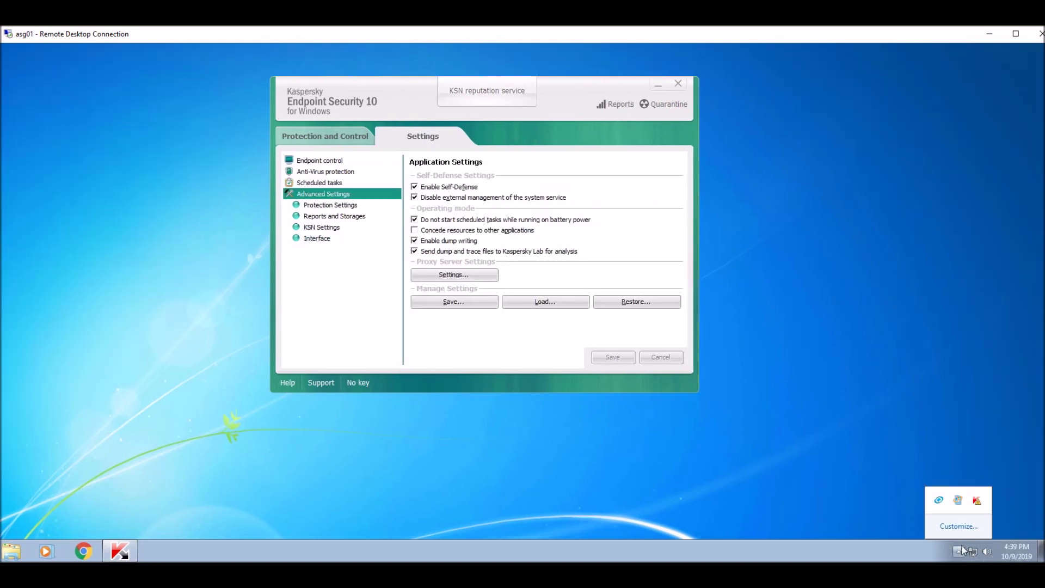
right_click(982, 503)
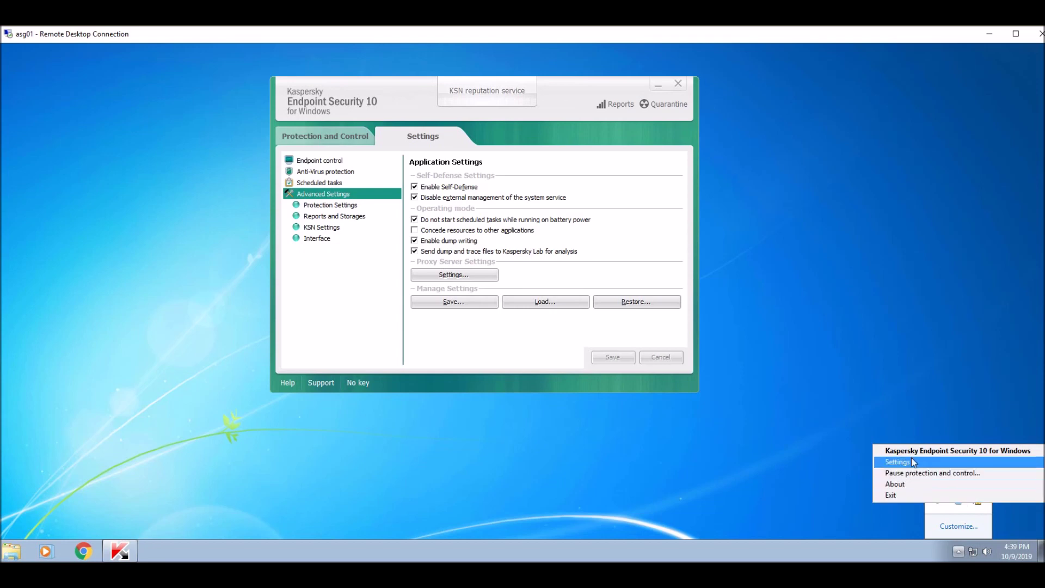
left_click(541, 335)
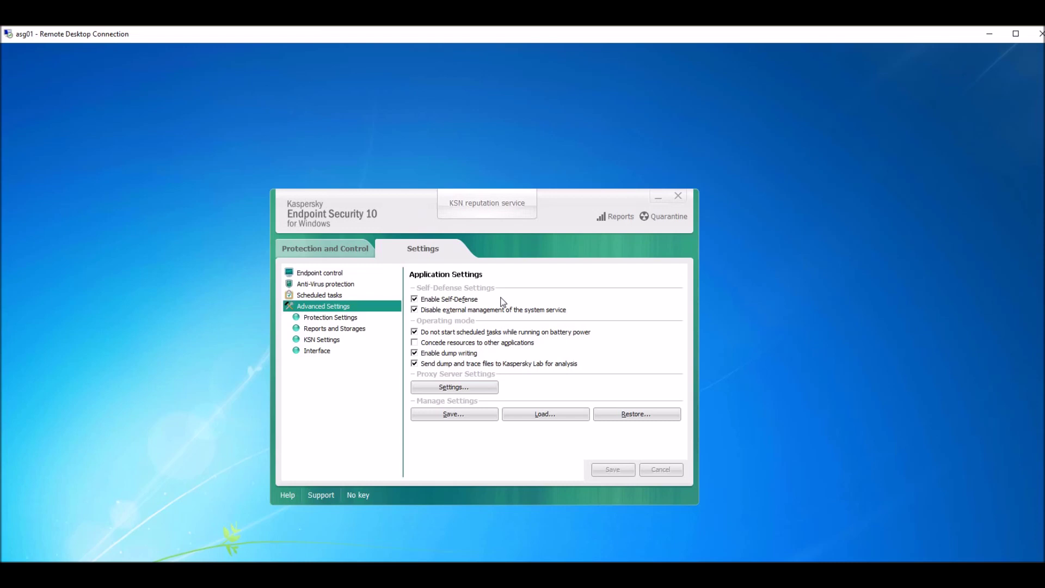
left_click(680, 196)
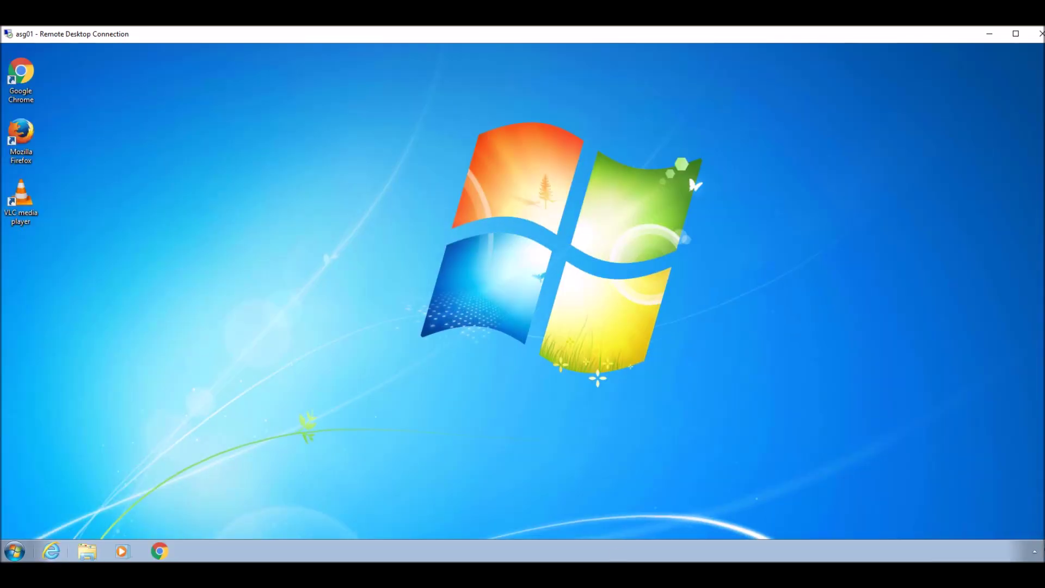
- Reopen Kaspersky Endpoint Security 10 for Windows from the asg01 All Programs menu
left_click(15, 550)
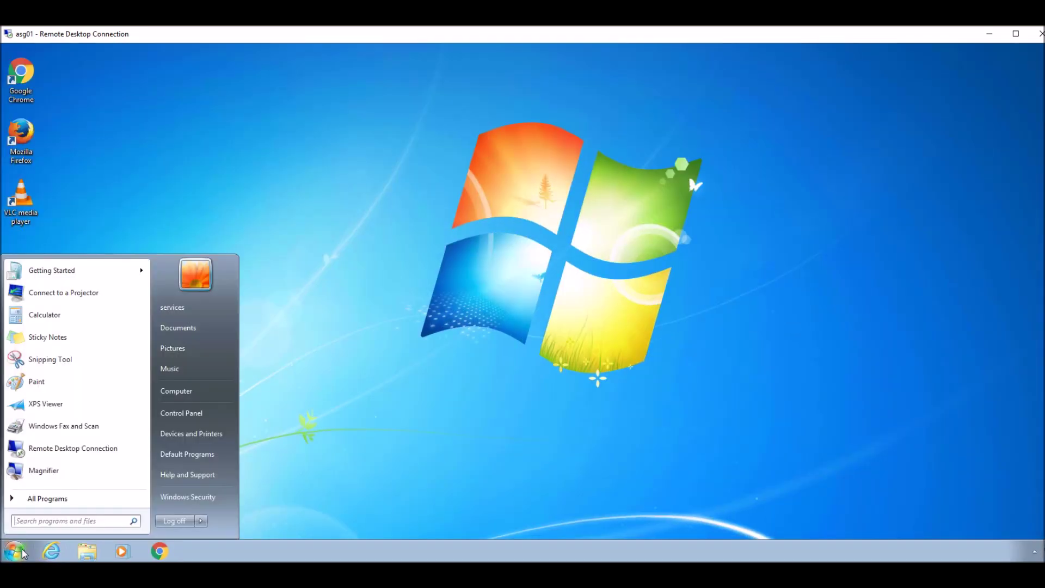
left_click(74, 498)
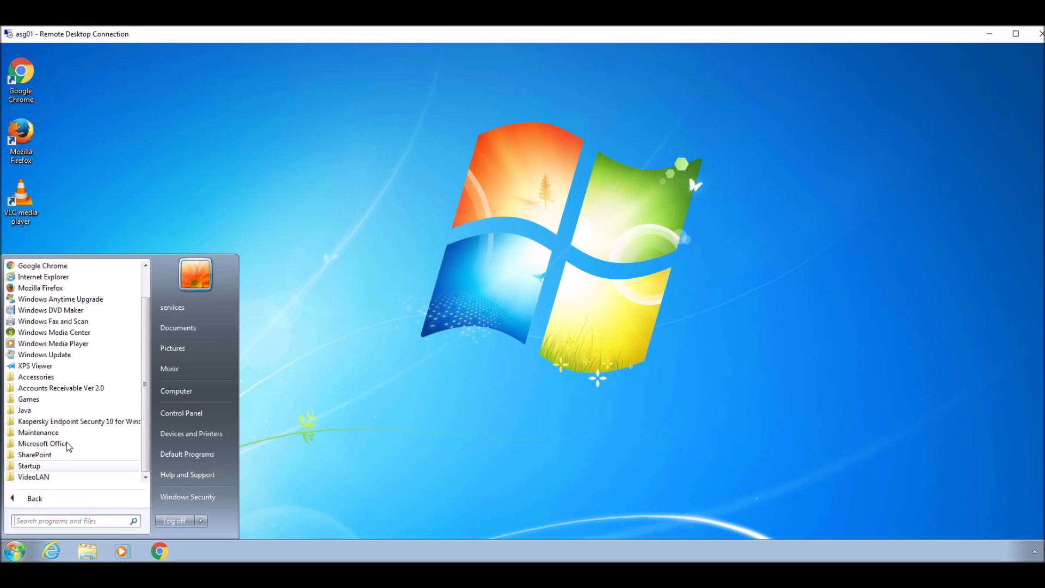
left_click(60, 422)
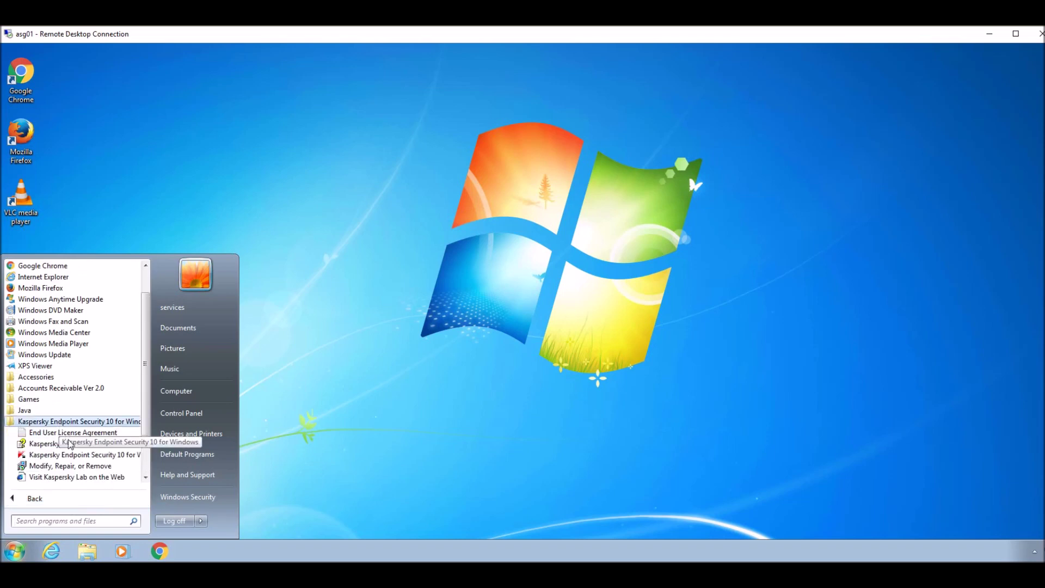
left_click(71, 455)
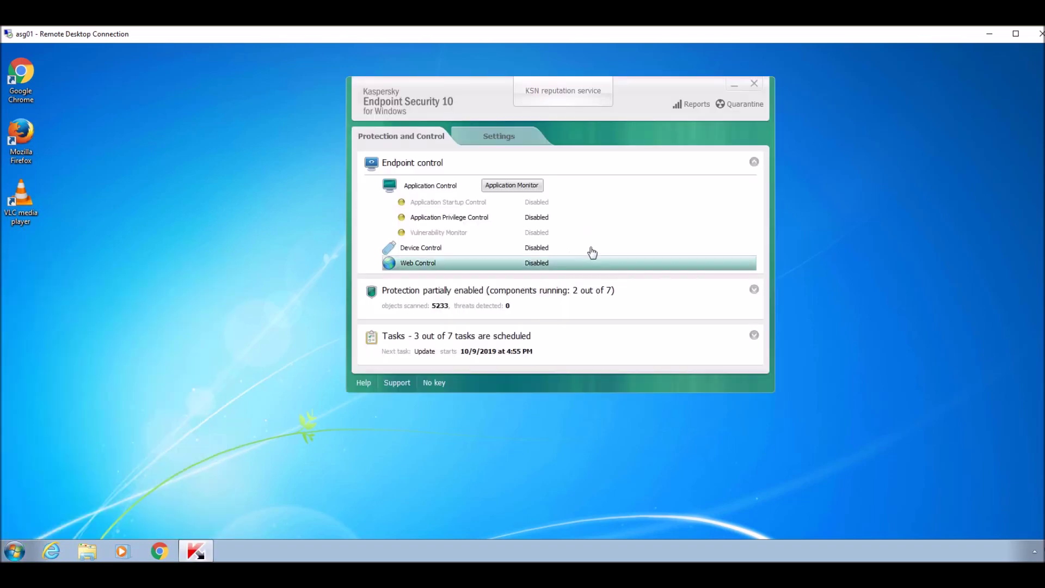